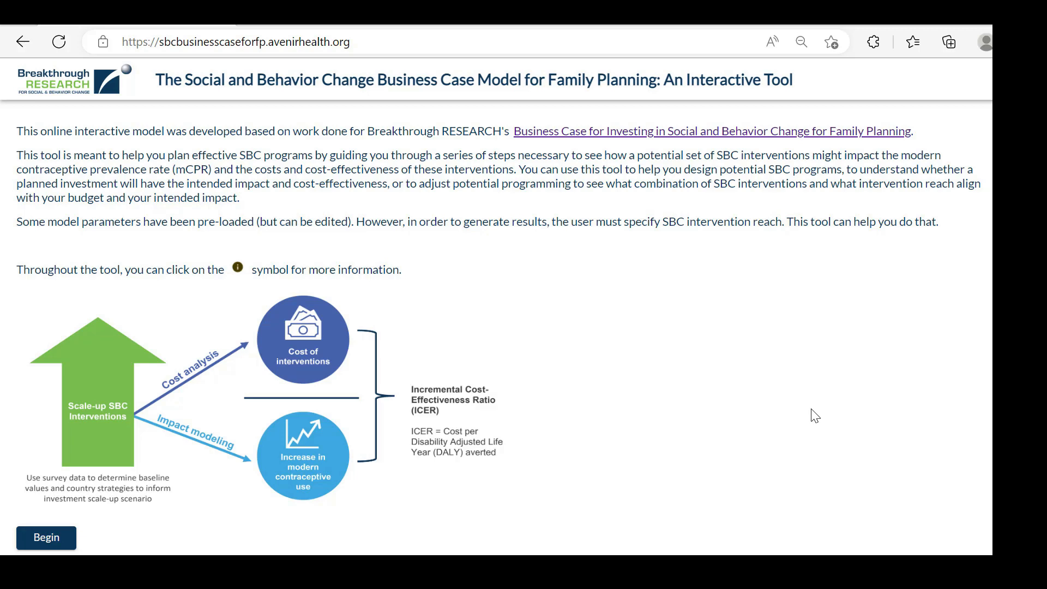
Start the interactive model and select Mozambique as the country in the model parameters.
{"action": "left_click", "coordinate": [44, 539]}
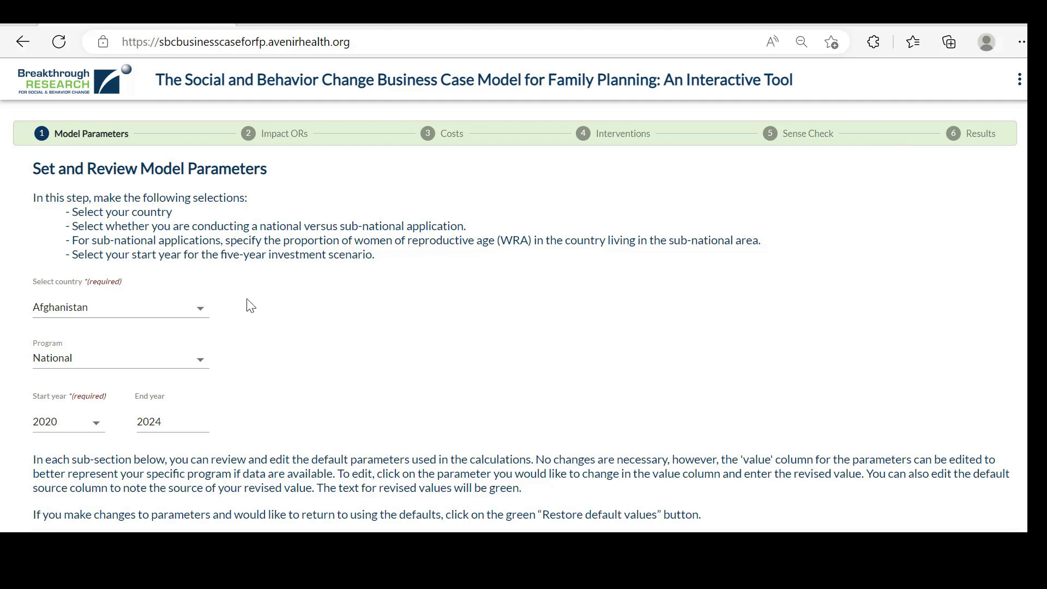
{"action": "left_click", "coordinate": [202, 317]}
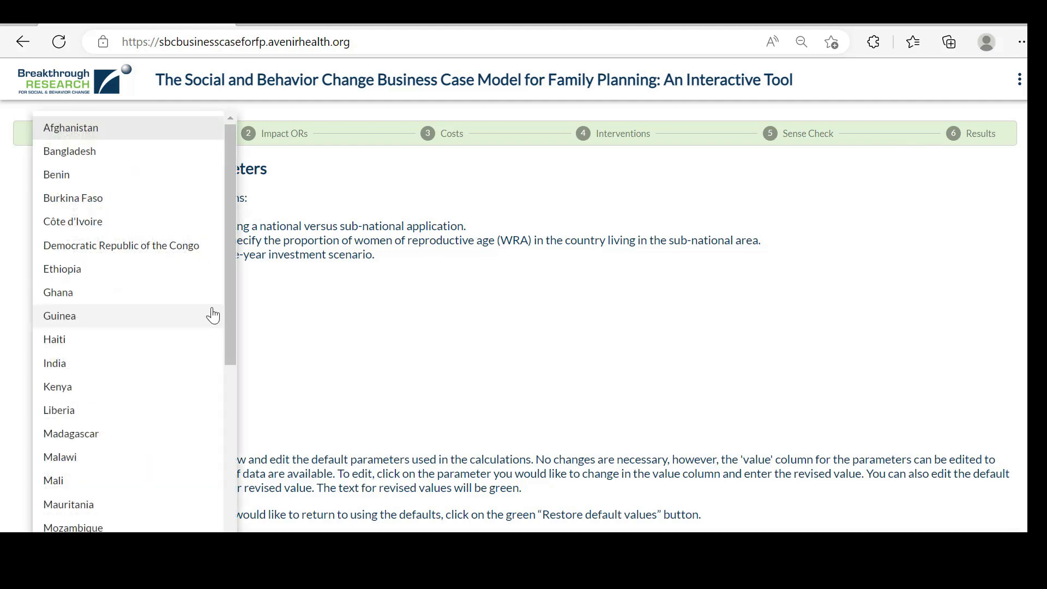
{"action": "left_click_drag", "start_coordinate": [229, 300], "coordinate": [227, 397]}
{"action": "left_click", "coordinate": [116, 370]}
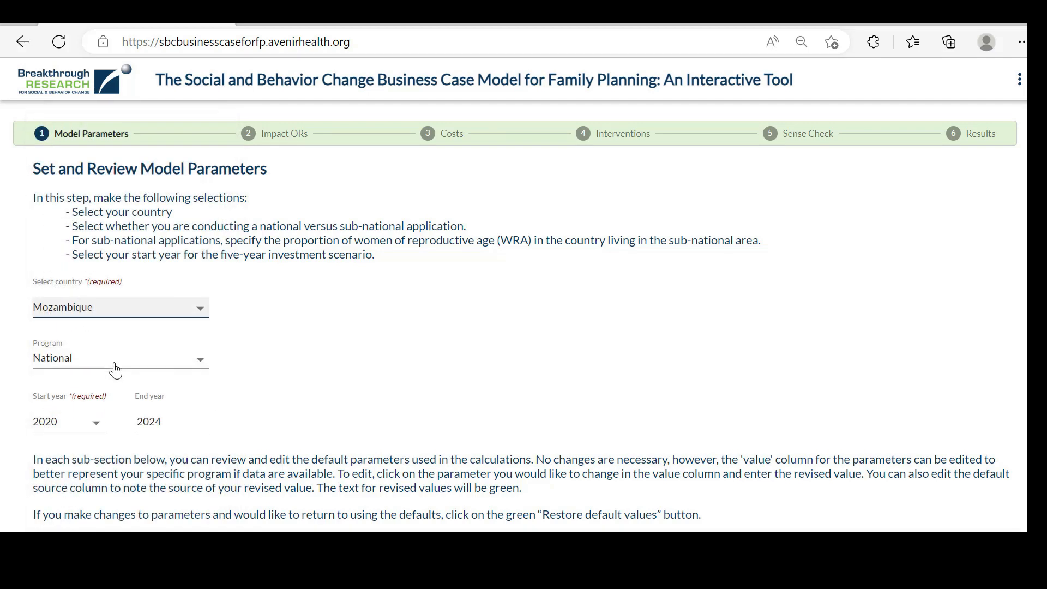
Try the Sub-national program option and return the program to National.
{"action": "scroll", "coordinate": [327, 343], "scroll_direction": "down", "scroll_amount": 1}
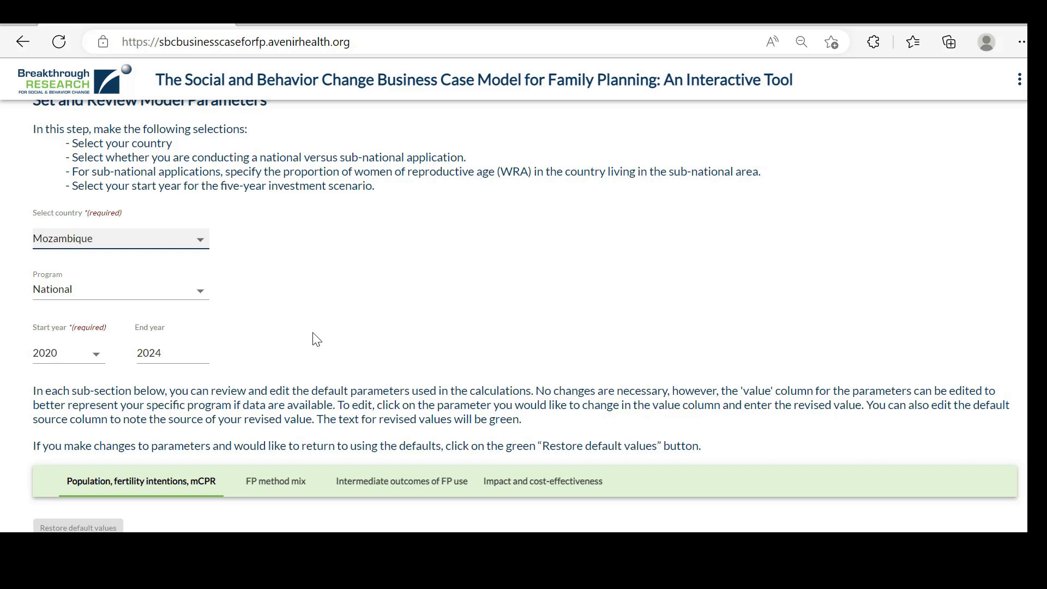
{"action": "left_click", "coordinate": [205, 305]}
{"action": "left_click", "coordinate": [160, 317]}
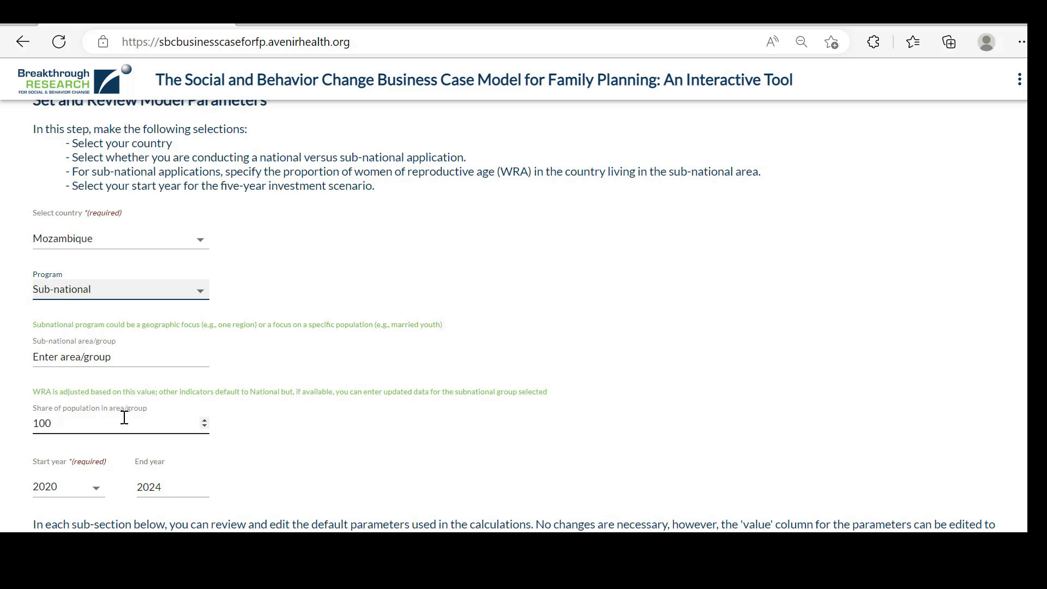
{"action": "left_click", "coordinate": [197, 288]}
{"action": "left_click", "coordinate": [177, 271]}
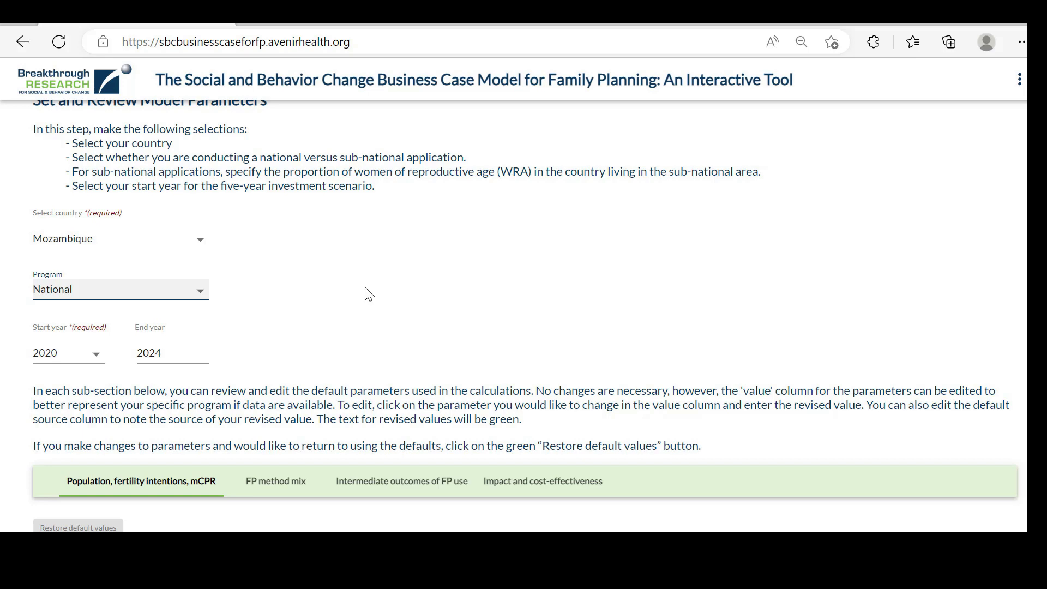
Set the start year of the five-year investment scenario to 2024.
{"action": "left_click", "coordinate": [98, 360]}
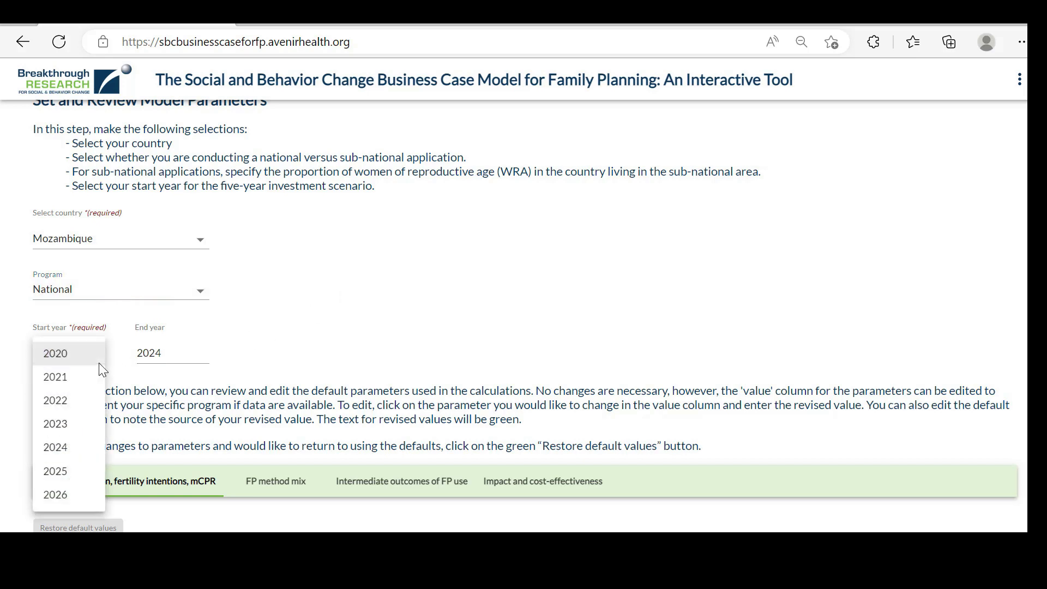
{"action": "left_click", "coordinate": [64, 460]}
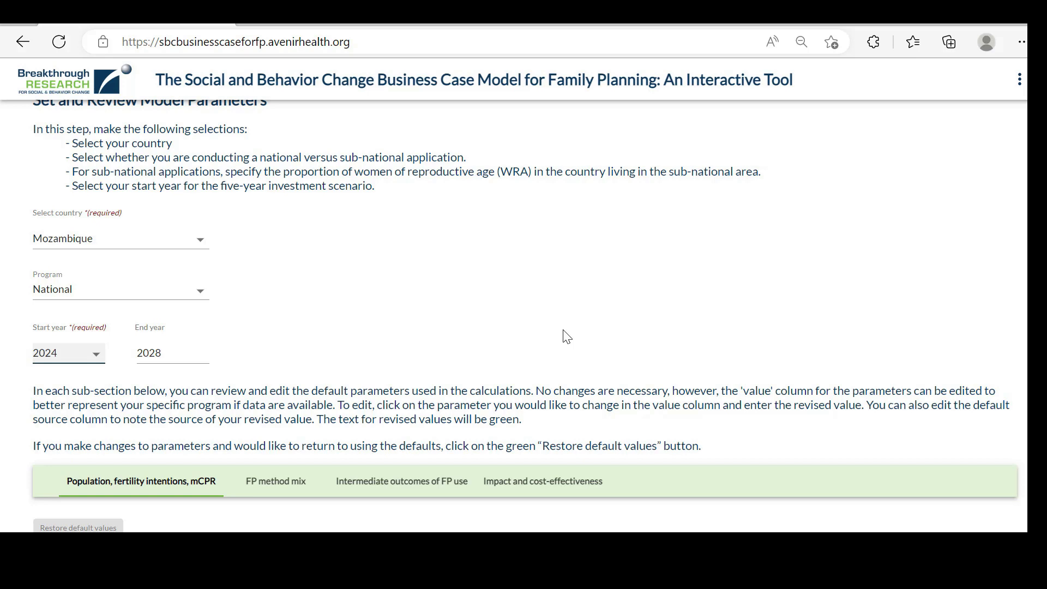
Try a mean ideal number of children of 5.2 in the population table and restore the default values.
{"action": "scroll", "coordinate": [567, 337], "scroll_direction": "down", "scroll_amount": 5}
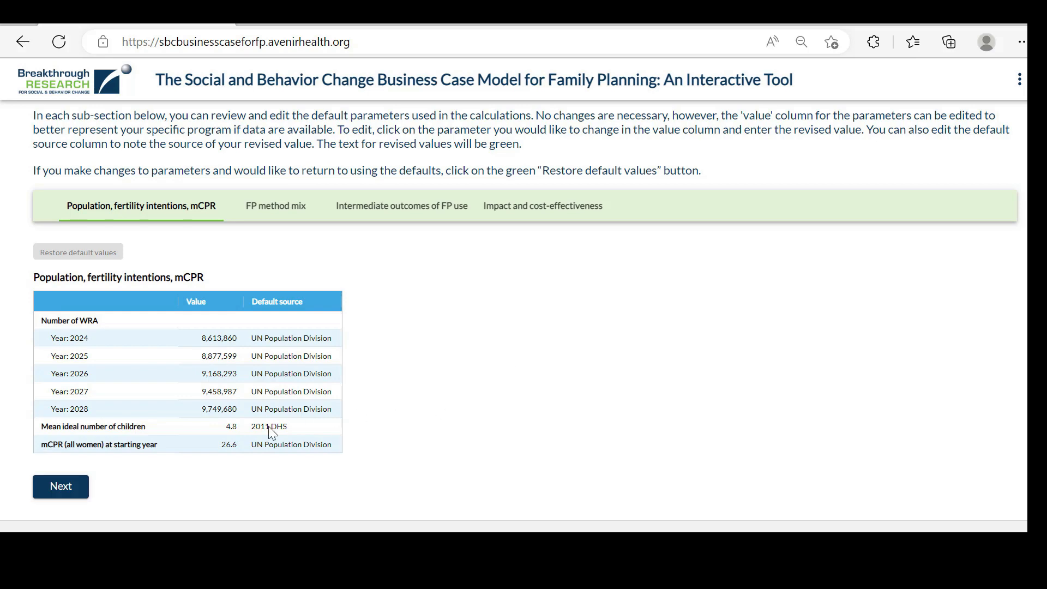
{"action": "left_click", "coordinate": [228, 428]}
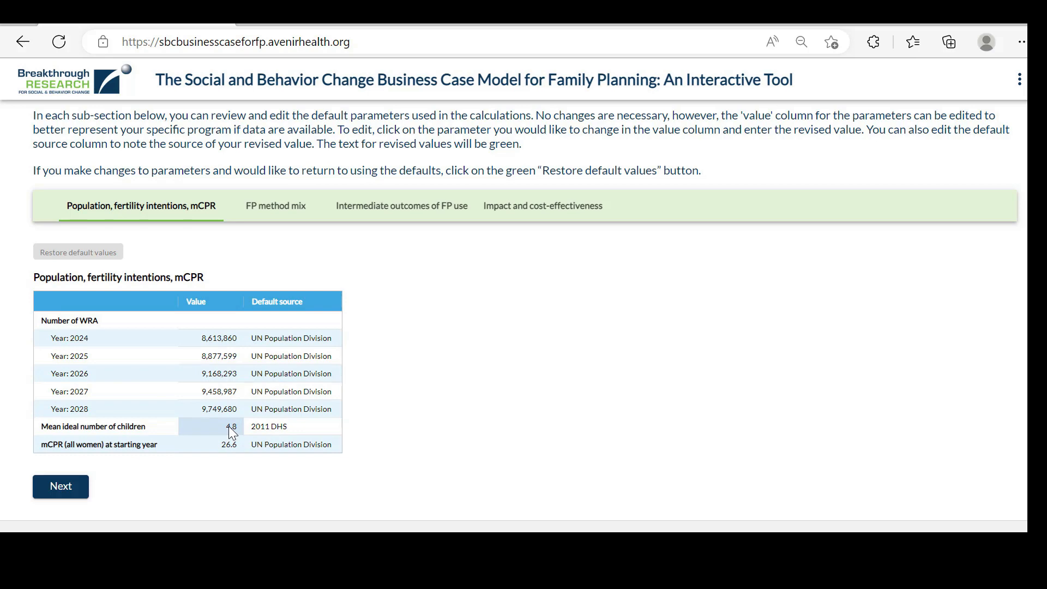
{"action": "type", "text": "5"}
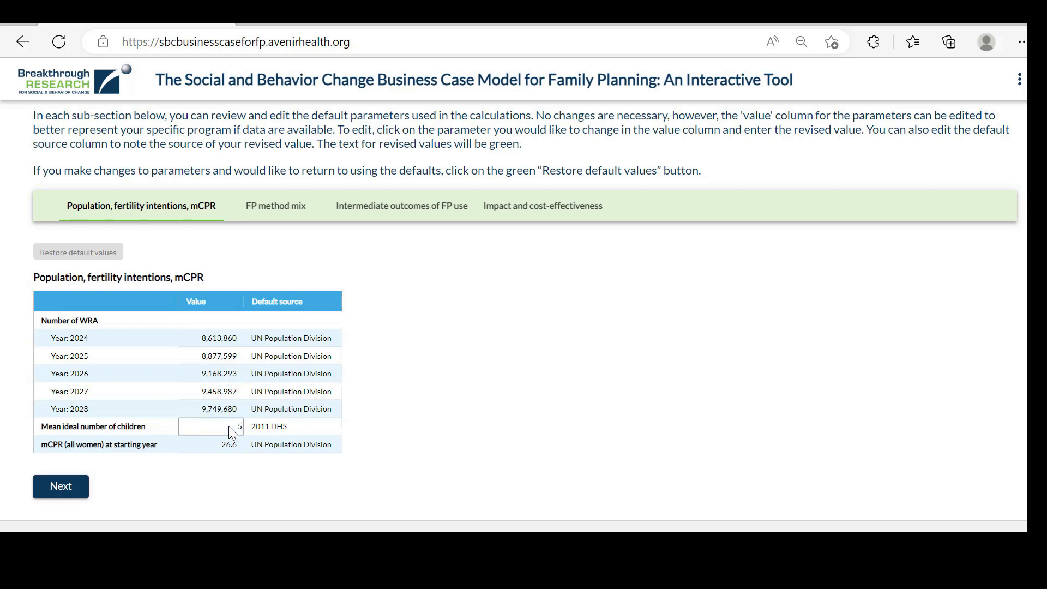
{"action": "type", "text": ".2"}
{"action": "key", "text": "Return"}
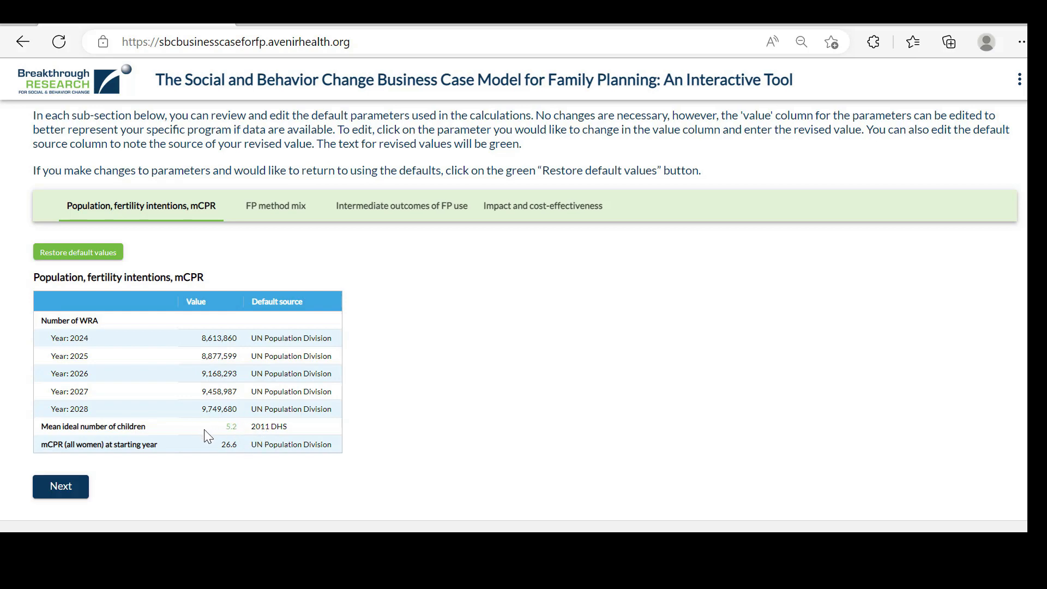
{"action": "left_click", "coordinate": [47, 254]}
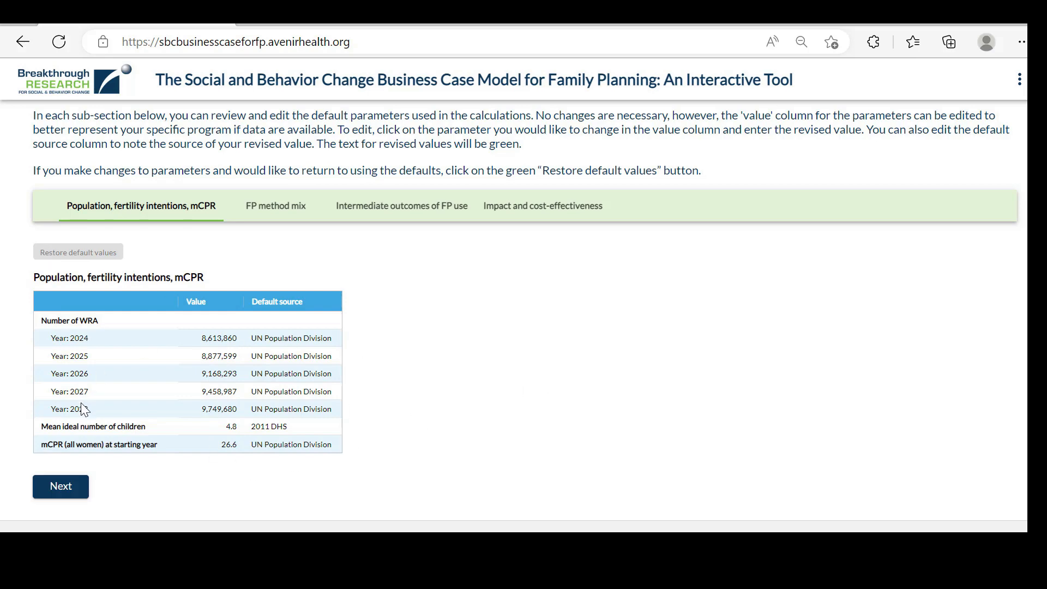
Advance to the Impact ORs stage and read the information note about the odds ratio level.
{"action": "left_click", "coordinate": [66, 494]}
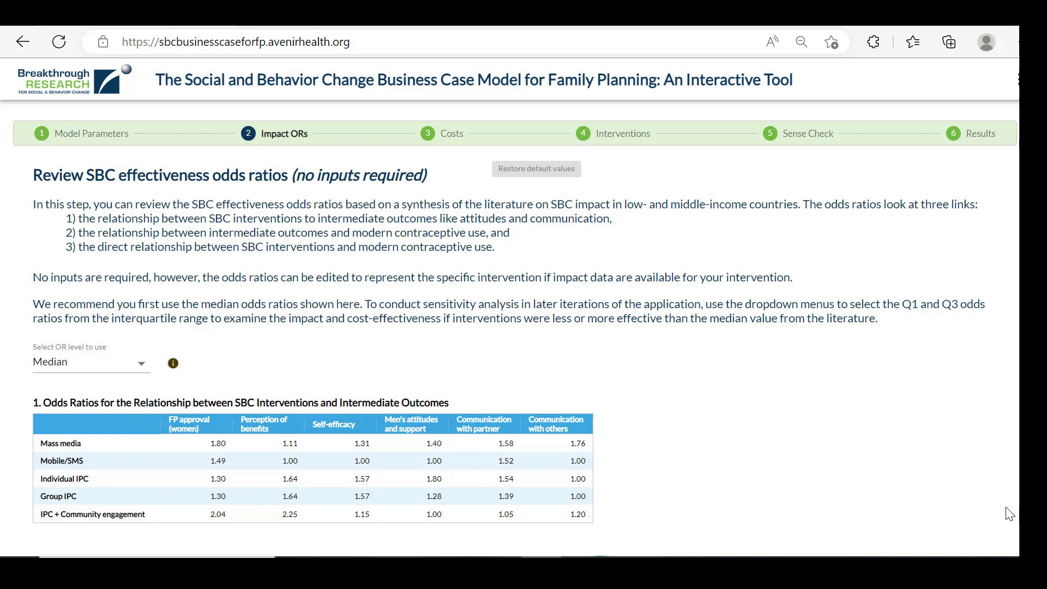
{"action": "scroll", "coordinate": [1010, 514], "scroll_direction": "down", "scroll_amount": 2}
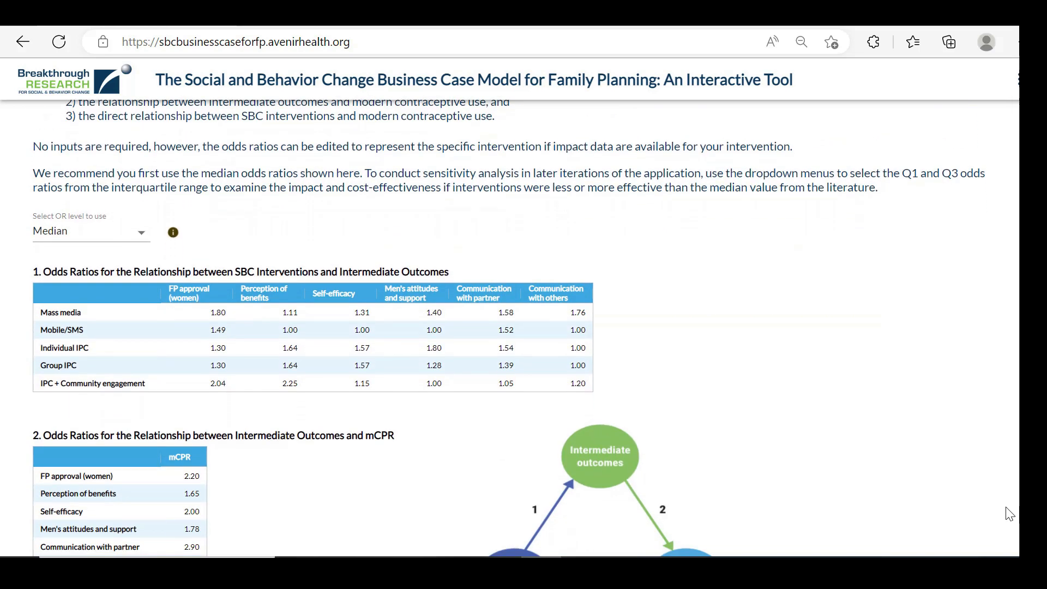
{"action": "left_click", "coordinate": [173, 233]}
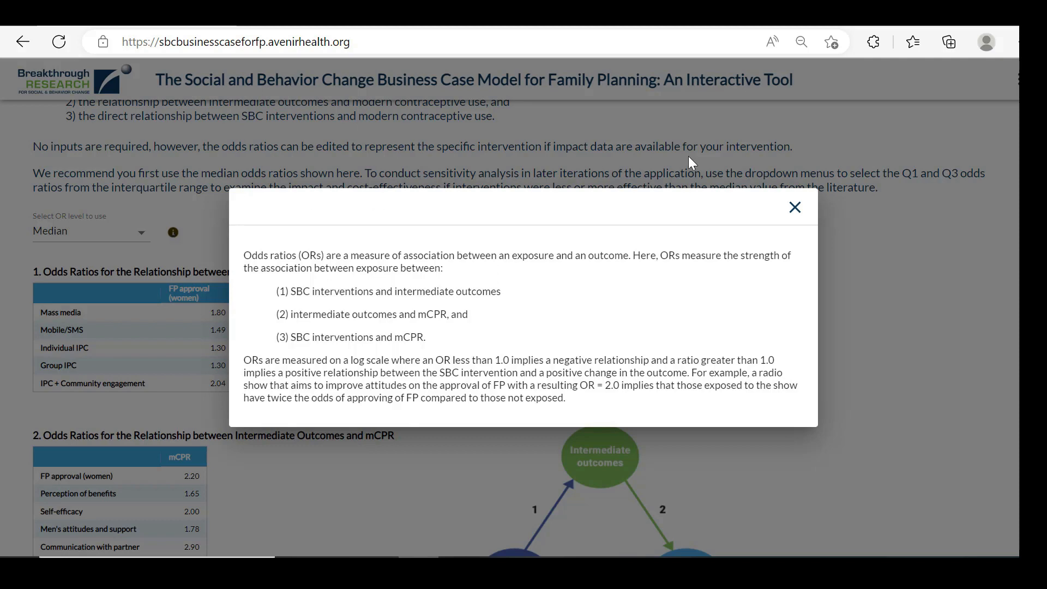
{"action": "left_click", "coordinate": [792, 206]}
Set the Individual IPC odds ratio for the direct relationship between SBC interventions and mCPR to 2.2.
{"action": "scroll", "coordinate": [807, 344], "scroll_direction": "down", "scroll_amount": 3}
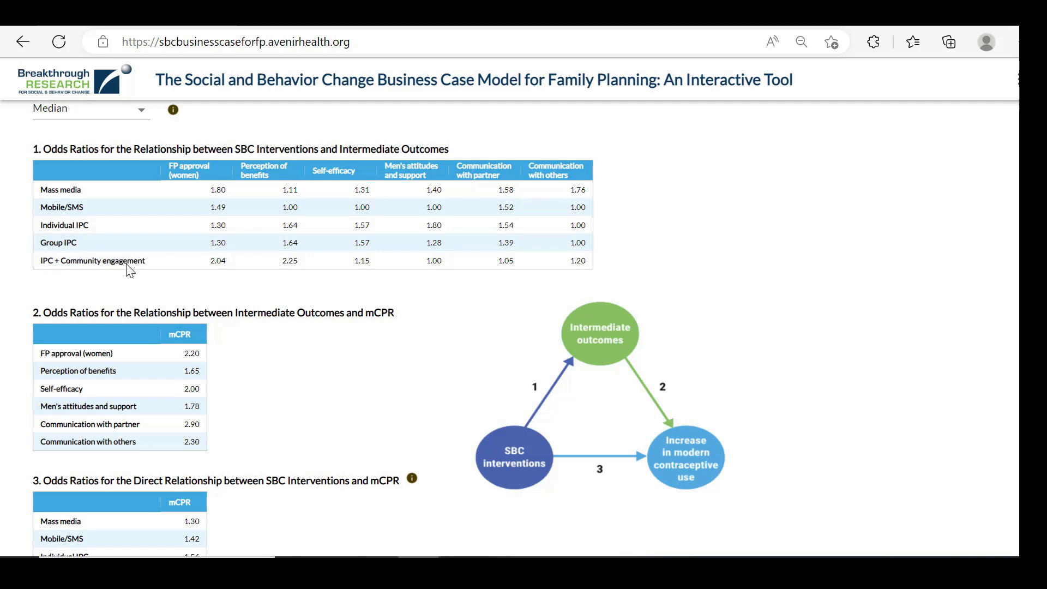
{"action": "scroll", "coordinate": [213, 364], "scroll_direction": "down", "scroll_amount": 2}
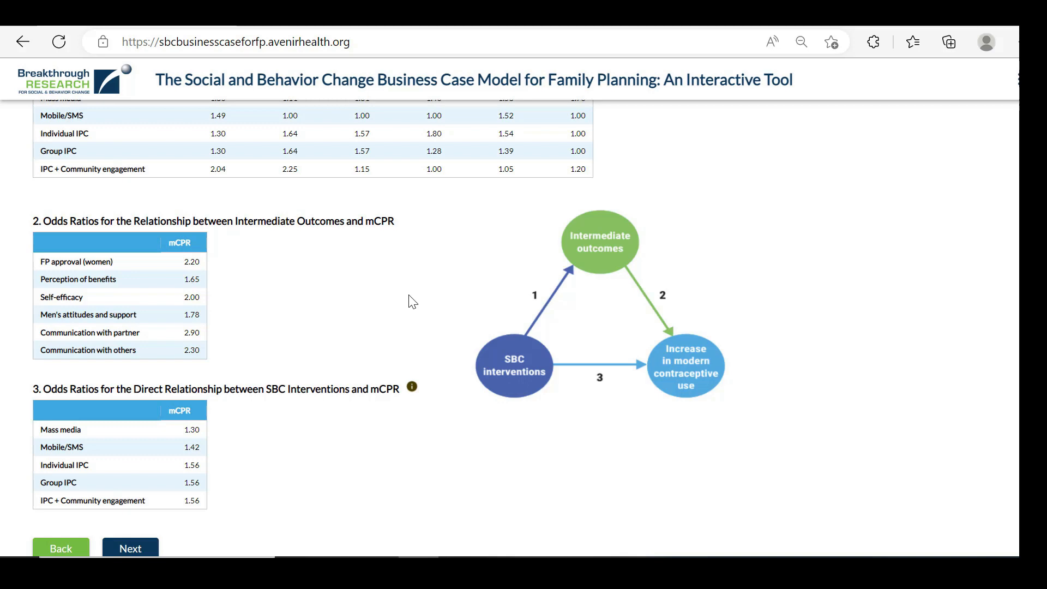
{"action": "scroll", "coordinate": [413, 301], "scroll_direction": "down", "scroll_amount": 1}
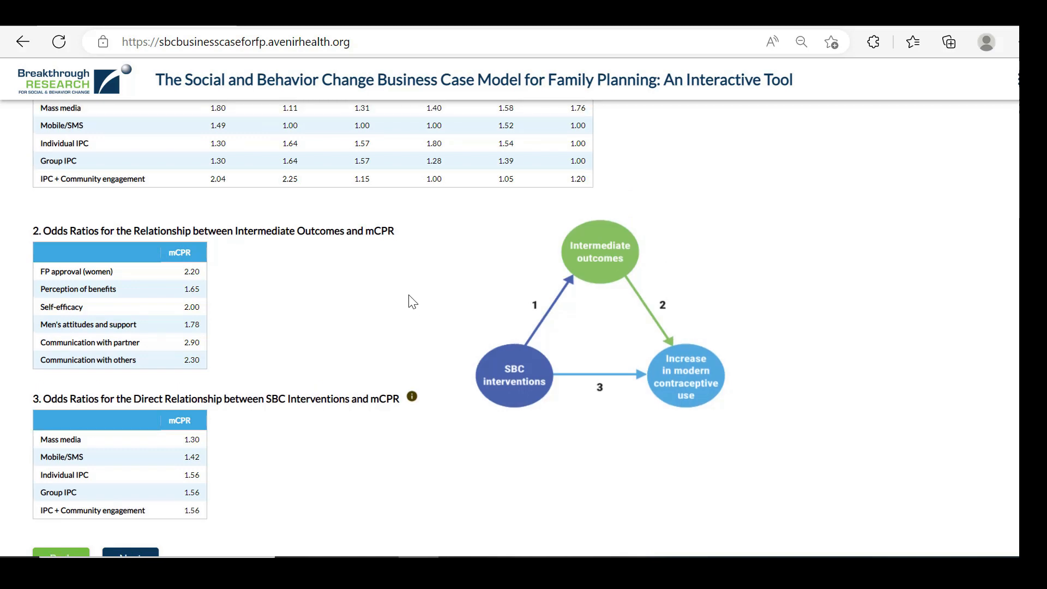
{"action": "scroll", "coordinate": [412, 302], "scroll_direction": "down", "scroll_amount": 1}
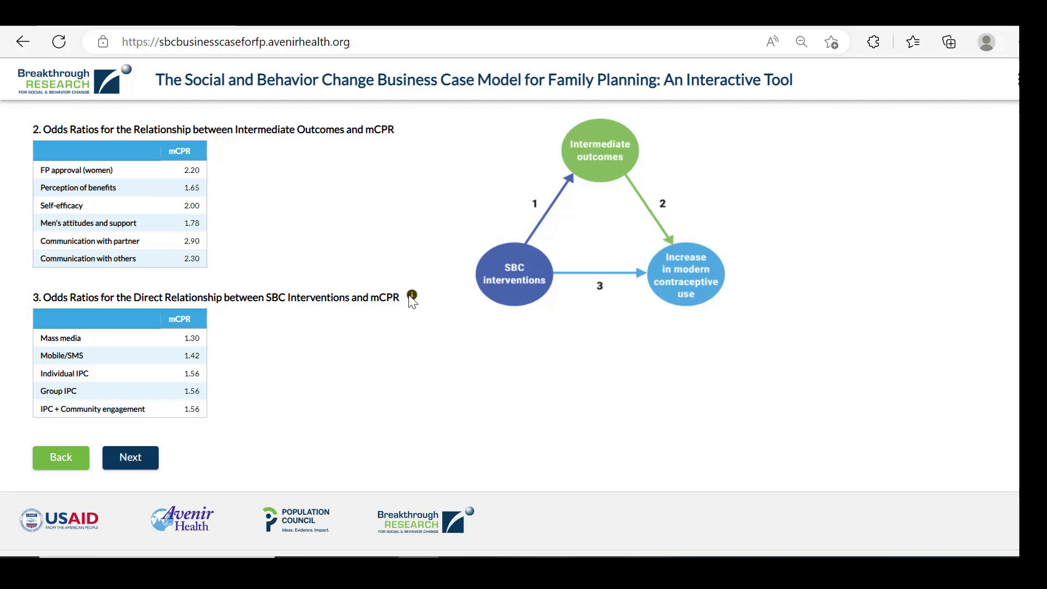
{"action": "left_click", "coordinate": [191, 377]}
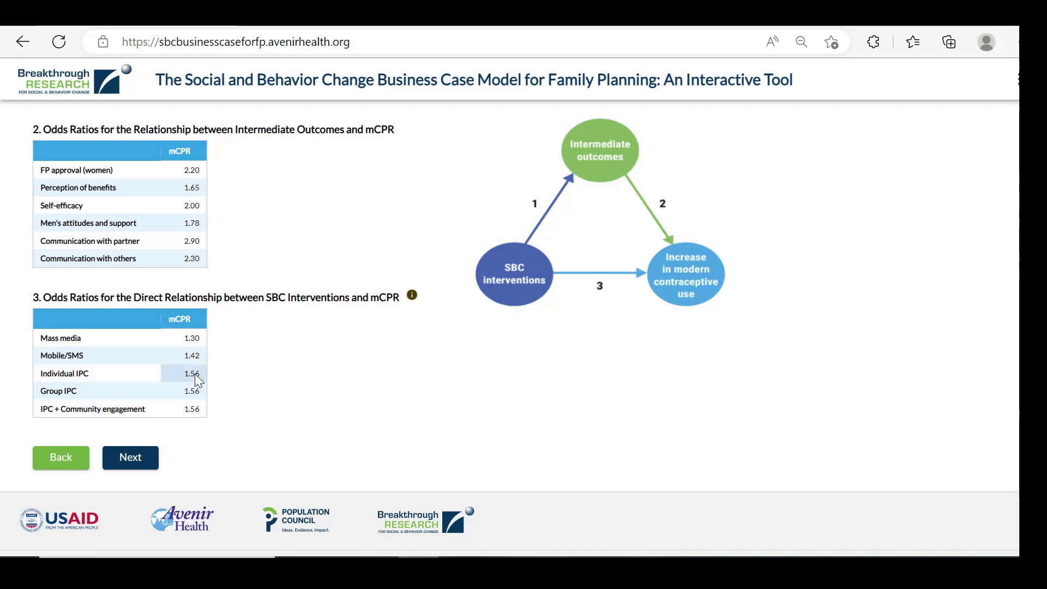
{"action": "type", "text": "2.2"}
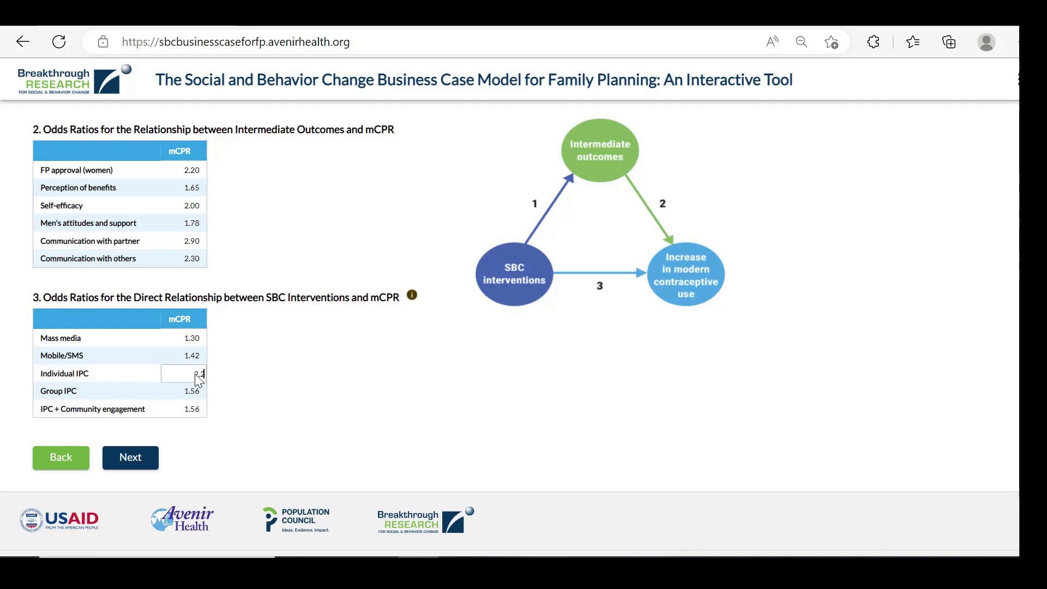
{"action": "key", "text": "Return"}
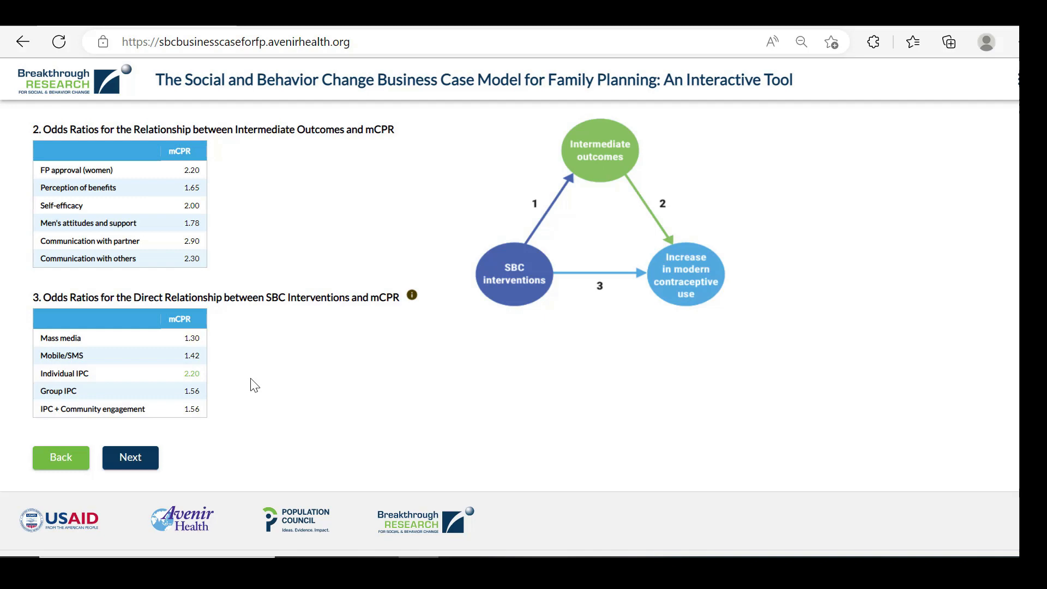
Try the Q1 odds ratio level and return the level to Median.
{"action": "scroll", "coordinate": [255, 384], "scroll_direction": "up", "scroll_amount": 3}
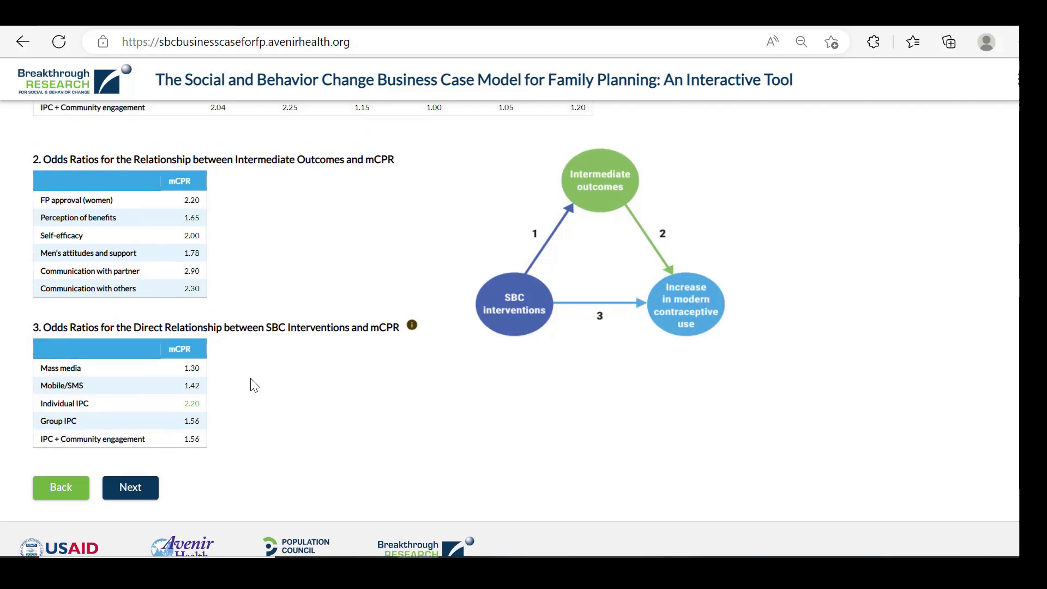
{"action": "scroll", "coordinate": [255, 385], "scroll_direction": "up", "scroll_amount": 4}
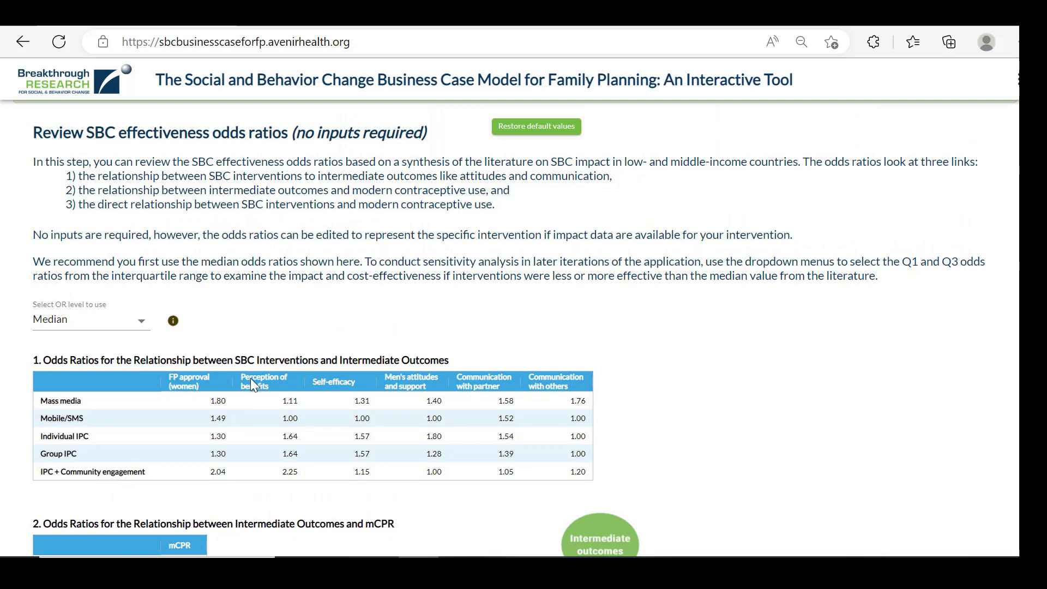
{"action": "left_click", "coordinate": [141, 324]}
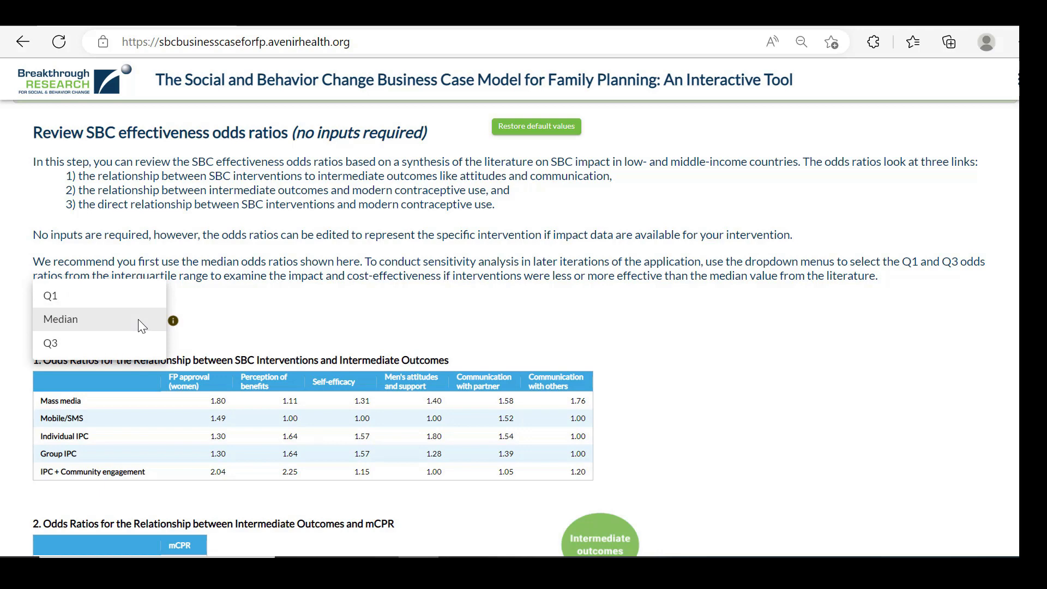
{"action": "left_click", "coordinate": [121, 304]}
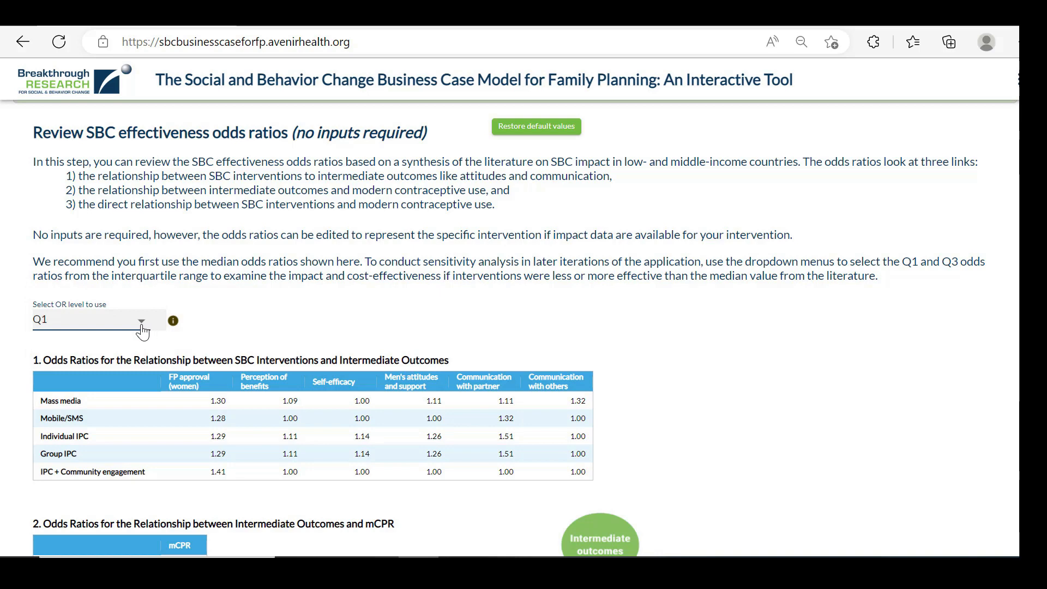
{"action": "left_click", "coordinate": [142, 324]}
{"action": "left_click", "coordinate": [118, 341]}
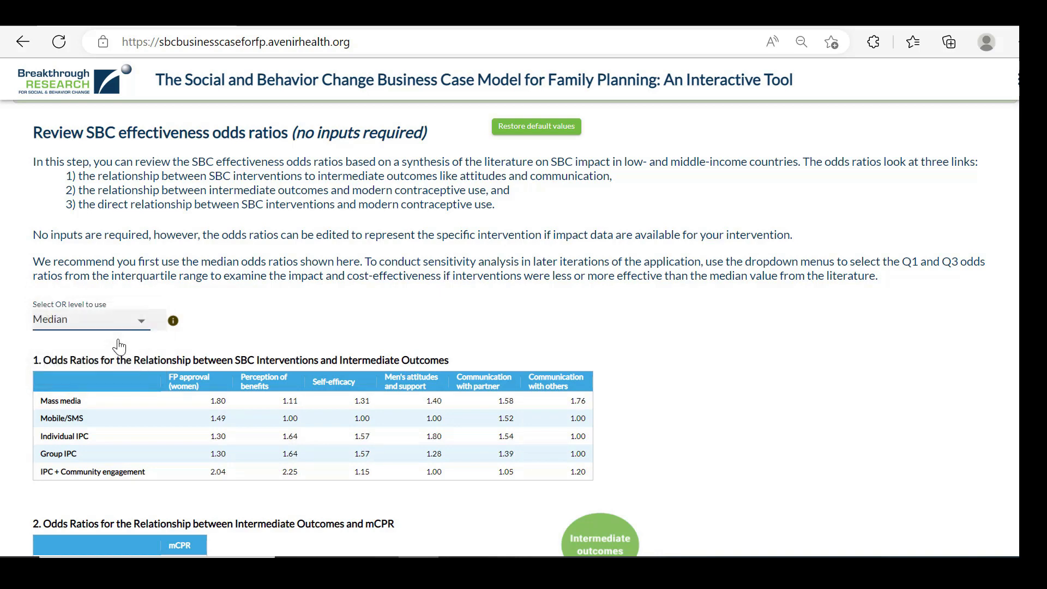
Restore the default odds ratios and advance to the Costs stage.
{"action": "left_click", "coordinate": [499, 127]}
{"action": "scroll", "coordinate": [733, 391], "scroll_direction": "down", "scroll_amount": 4}
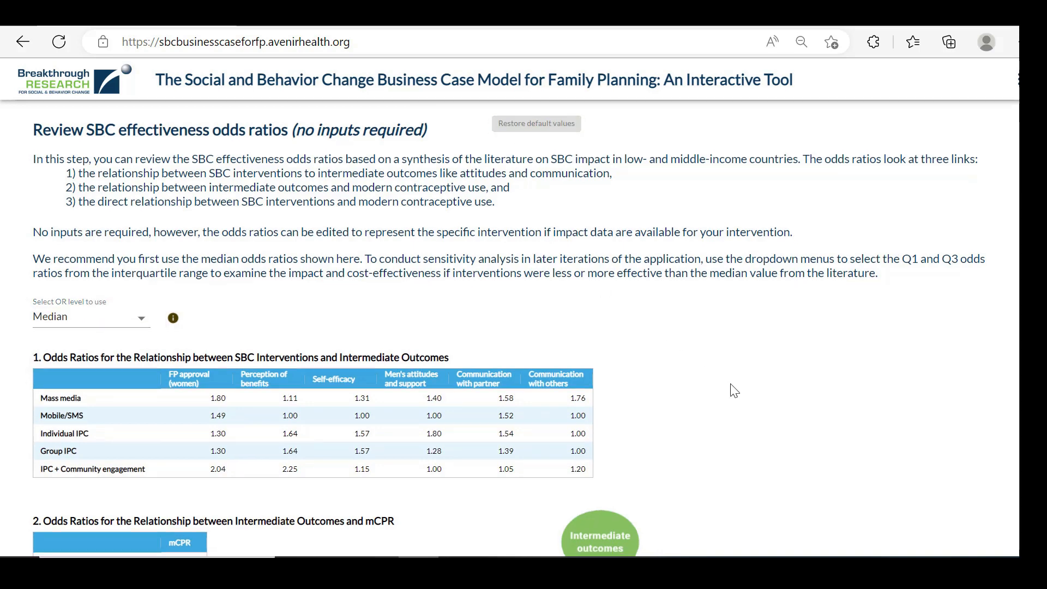
{"action": "scroll", "coordinate": [734, 390], "scroll_direction": "down", "scroll_amount": 1}
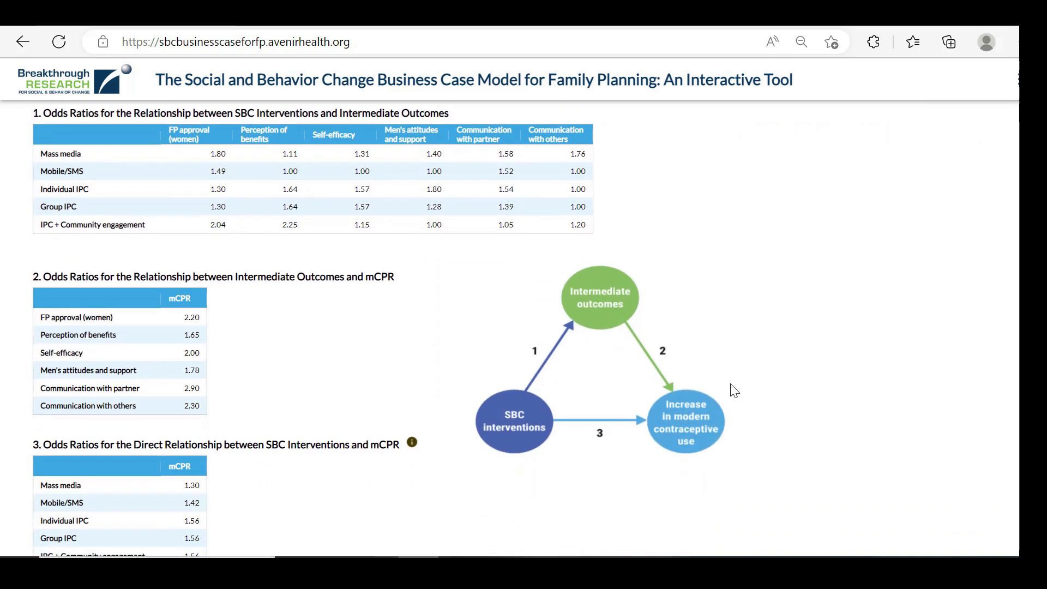
{"action": "scroll", "coordinate": [734, 390], "scroll_direction": "down", "scroll_amount": 1}
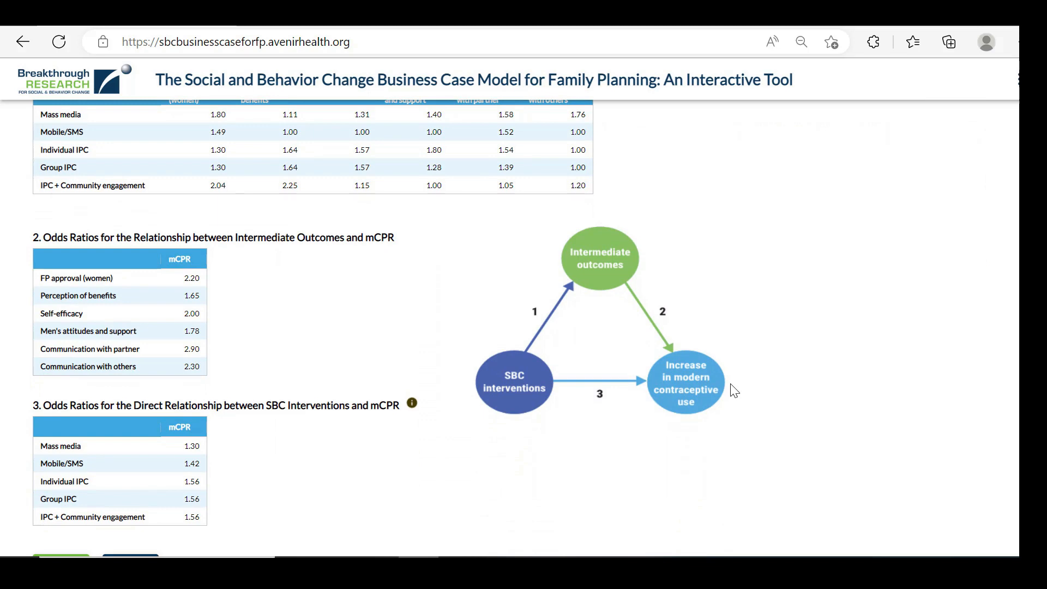
{"action": "scroll", "coordinate": [734, 391], "scroll_direction": "down", "scroll_amount": 1}
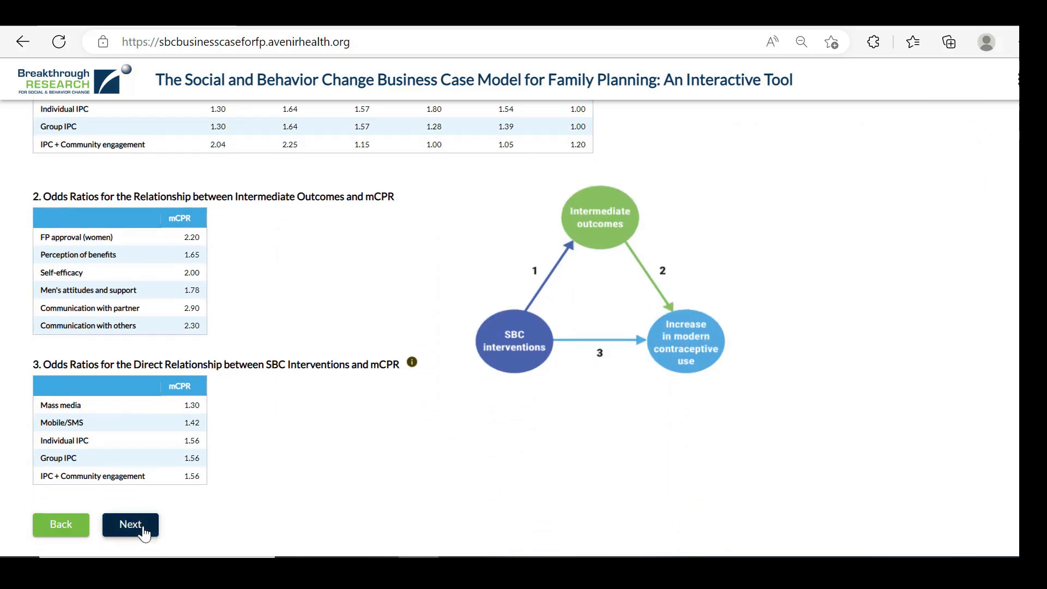
{"action": "left_click", "coordinate": [145, 525]}
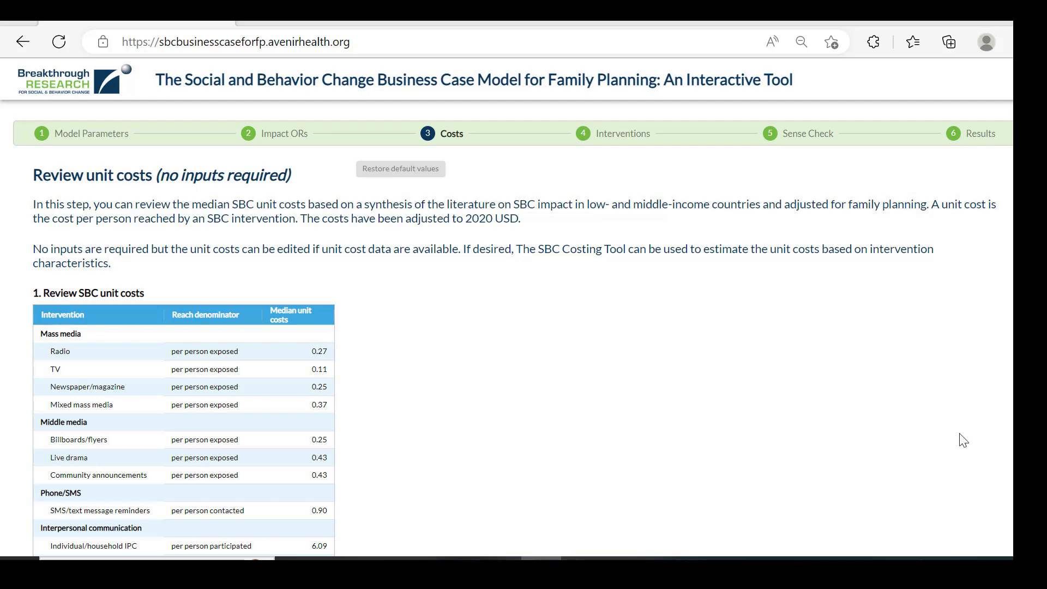
Try a median unit cost of 0.55 for Live drama, and restore the default unit costs.
{"action": "scroll", "coordinate": [953, 416], "scroll_direction": "down", "scroll_amount": 1}
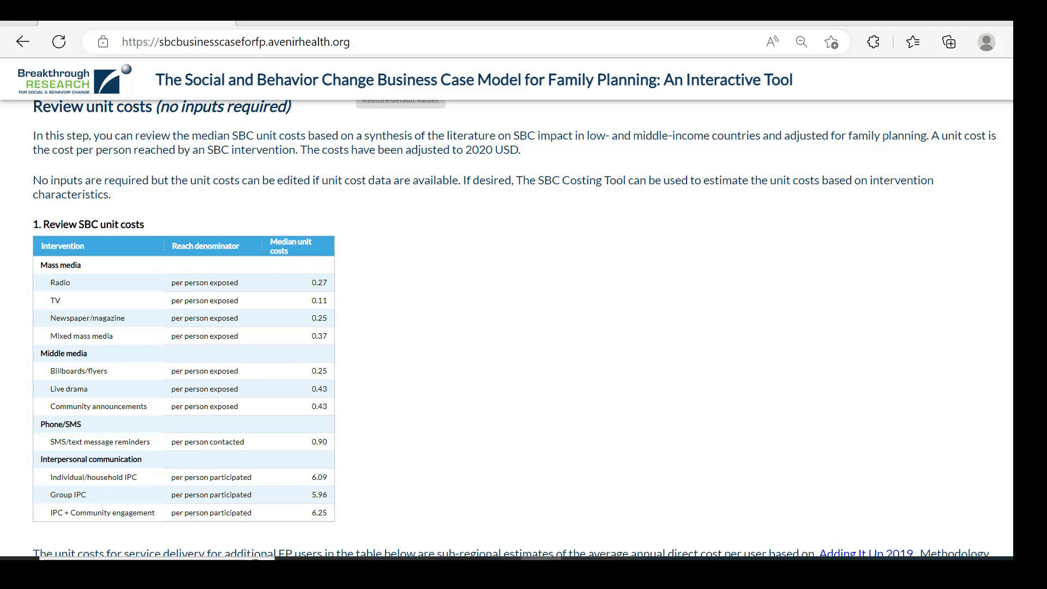
{"action": "double_click", "coordinate": [313, 391]}
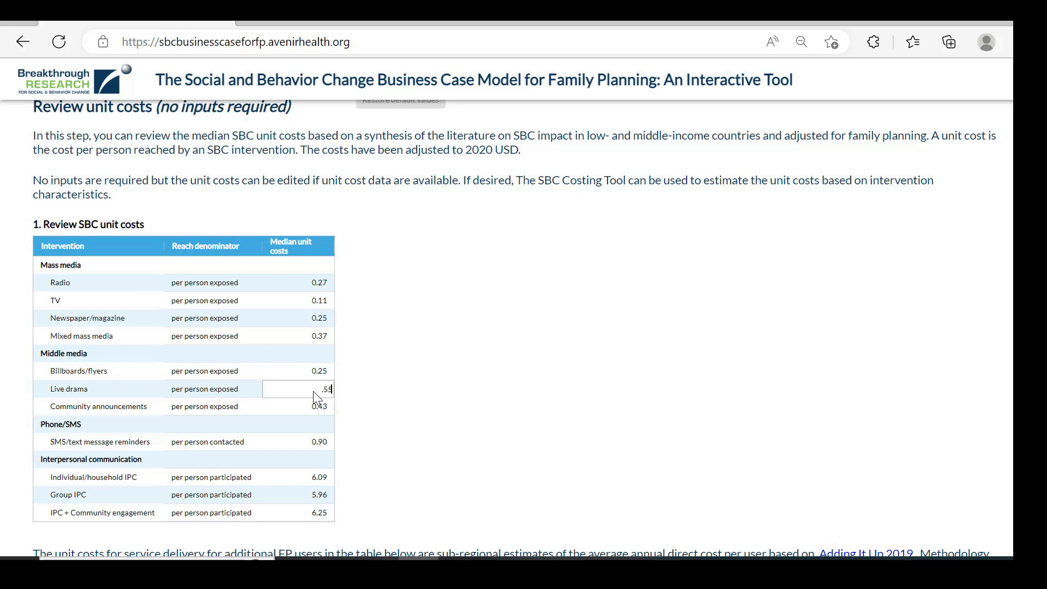
{"action": "type", "text": ".55"}
{"action": "key", "text": "Return"}
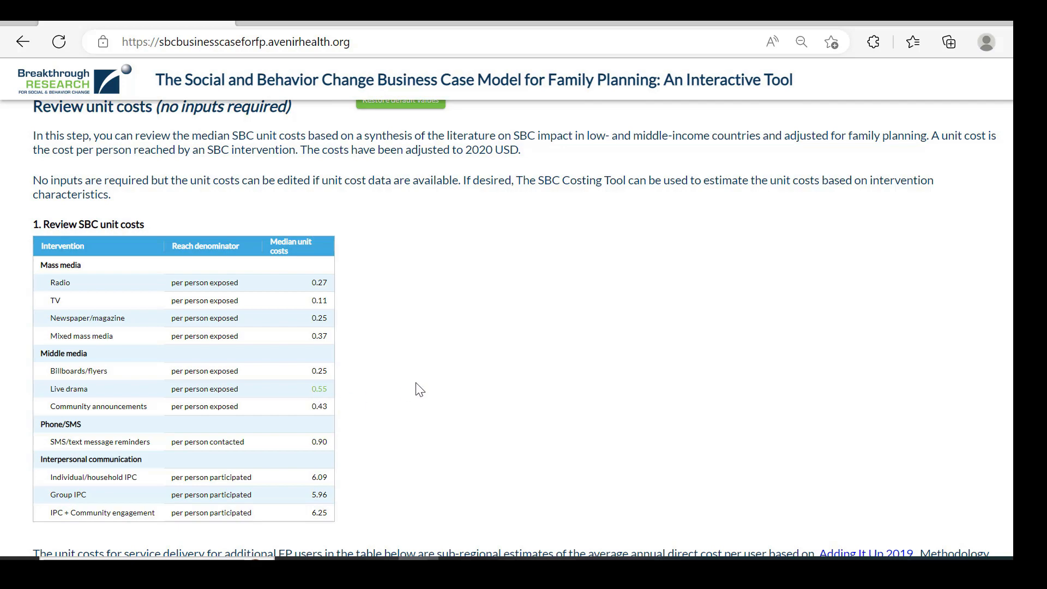
{"action": "scroll", "coordinate": [418, 387], "scroll_direction": "up", "scroll_amount": 2}
{"action": "left_click", "coordinate": [401, 171]}
Advance to the Interventions stage, and read the information note about the intervention reach options.
{"action": "scroll", "coordinate": [600, 342], "scroll_direction": "down", "scroll_amount": 6}
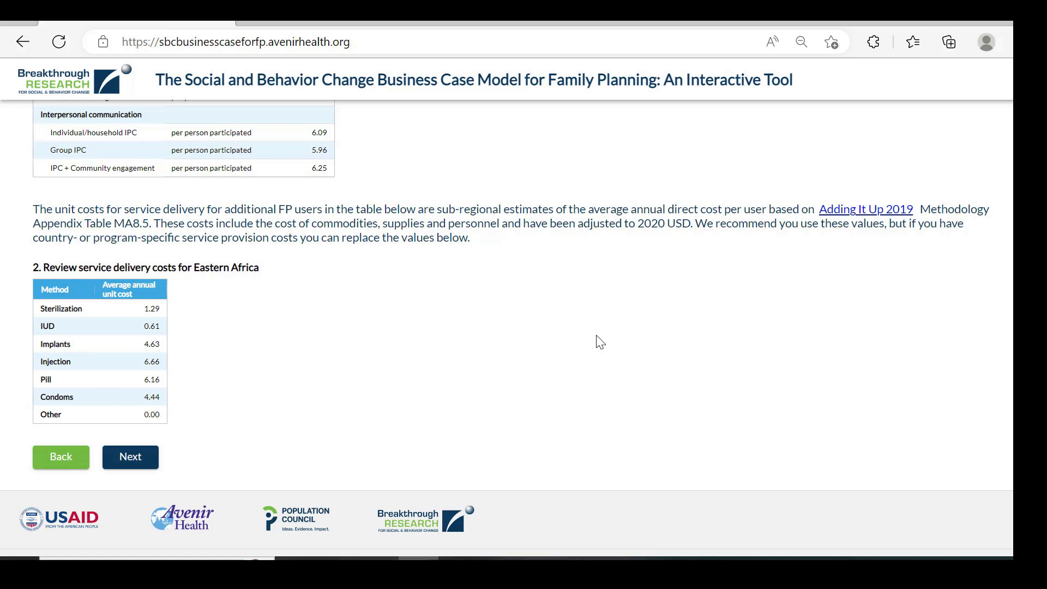
{"action": "left_click", "coordinate": [120, 458]}
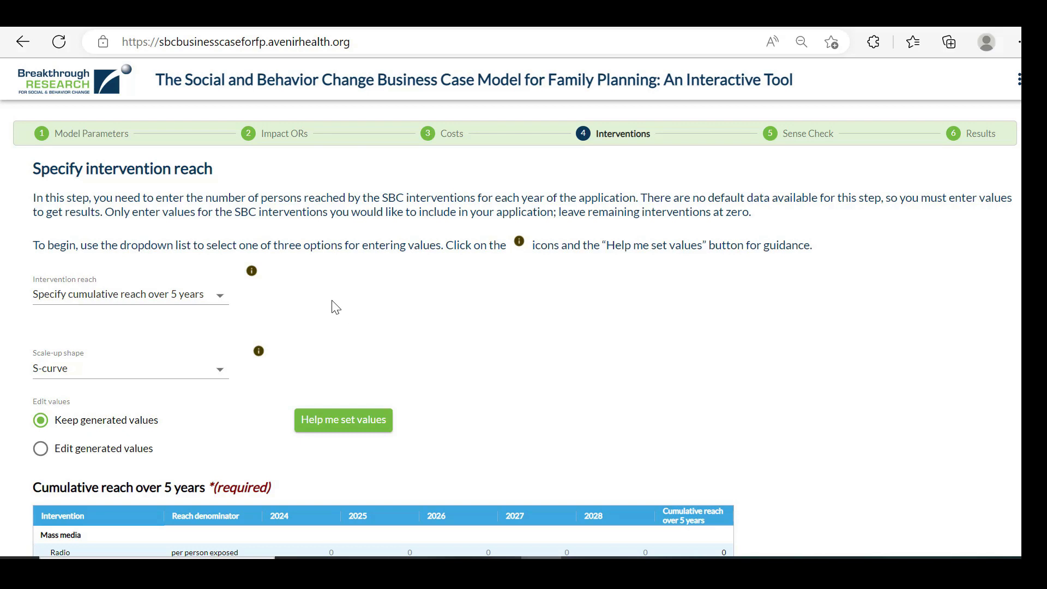
{"action": "left_click", "coordinate": [251, 275]}
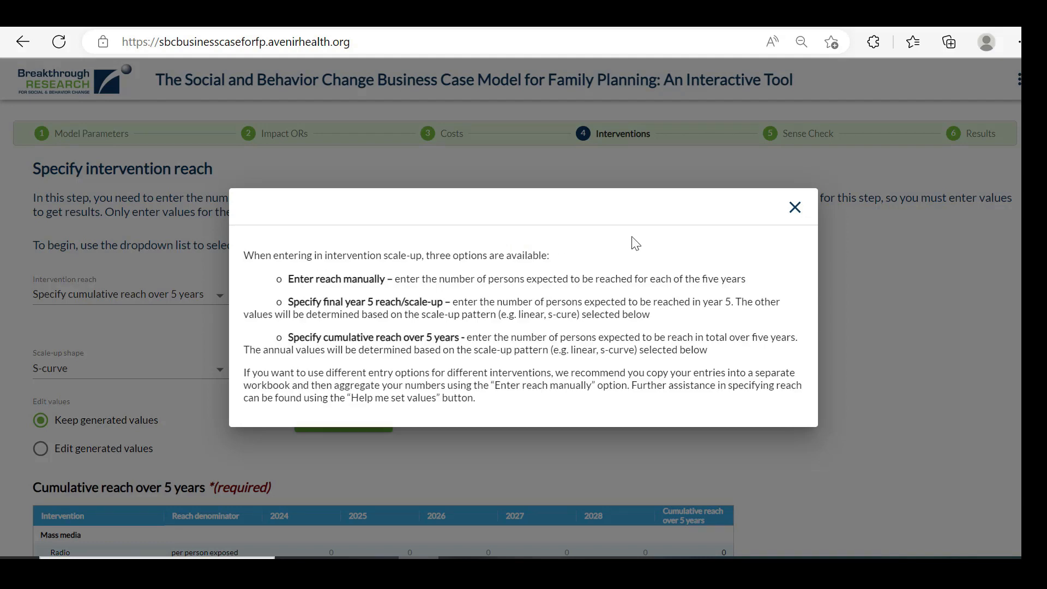
{"action": "left_click", "coordinate": [794, 207]}
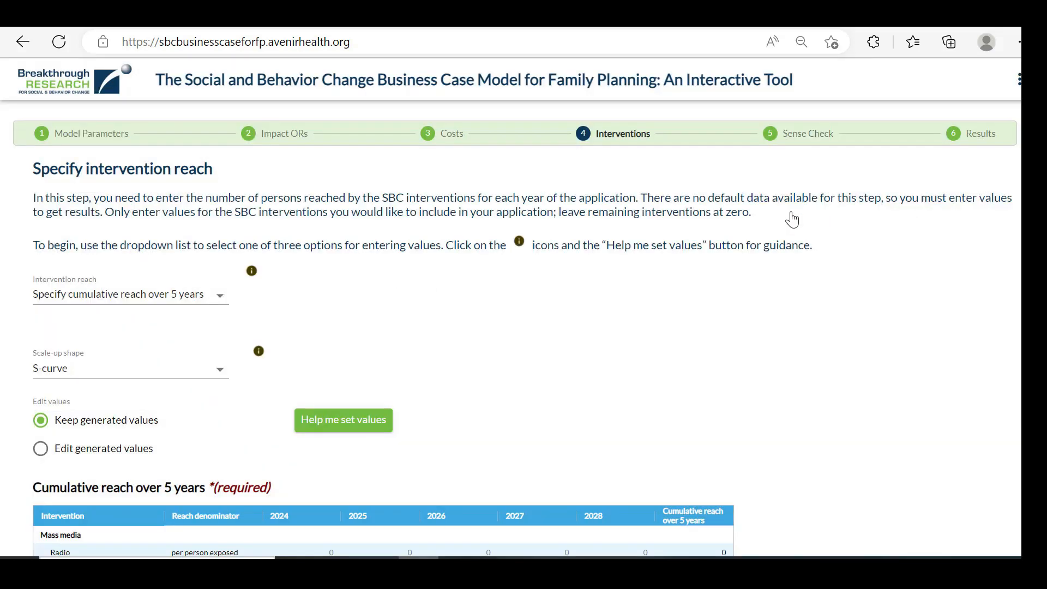
Try the manual annual reach and final year 5 reach options, and return intervention reach to Specify cumulative reach over 5 years.
{"action": "left_click", "coordinate": [217, 300]}
{"action": "left_click", "coordinate": [198, 251]}
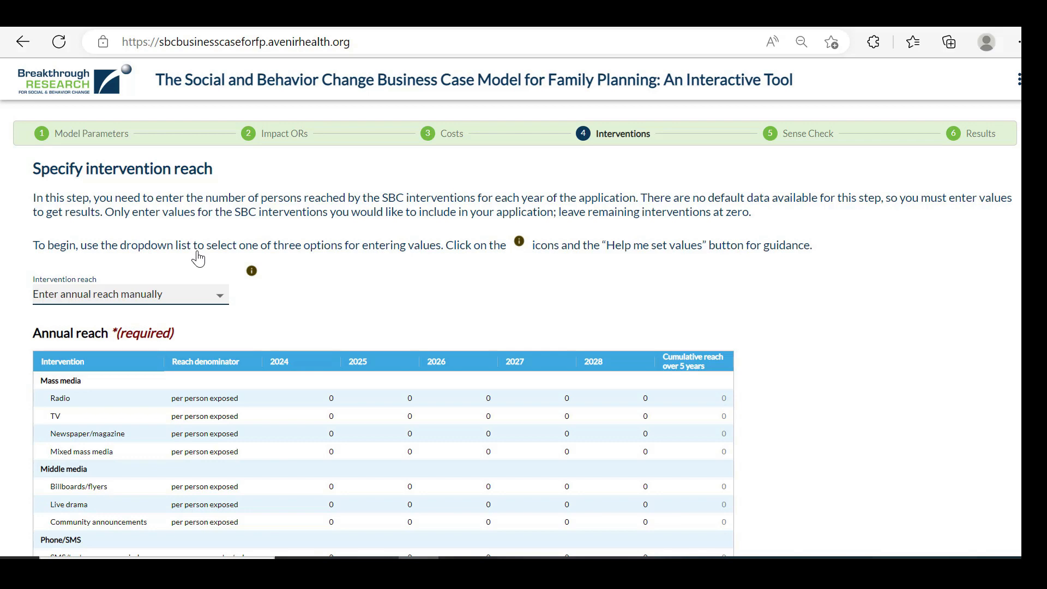
{"action": "left_click", "coordinate": [215, 297]}
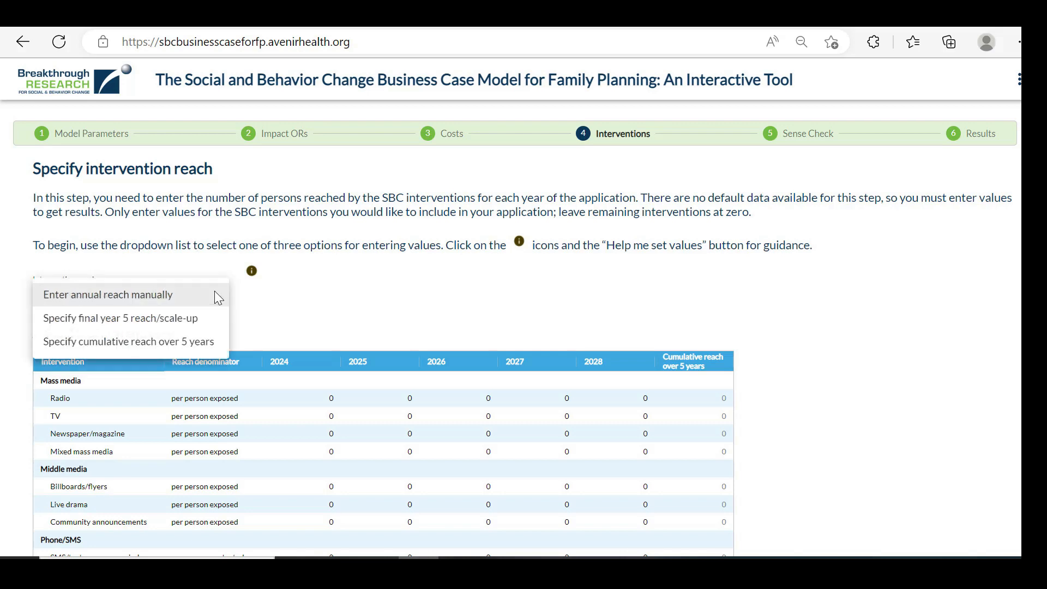
{"action": "left_click", "coordinate": [208, 319]}
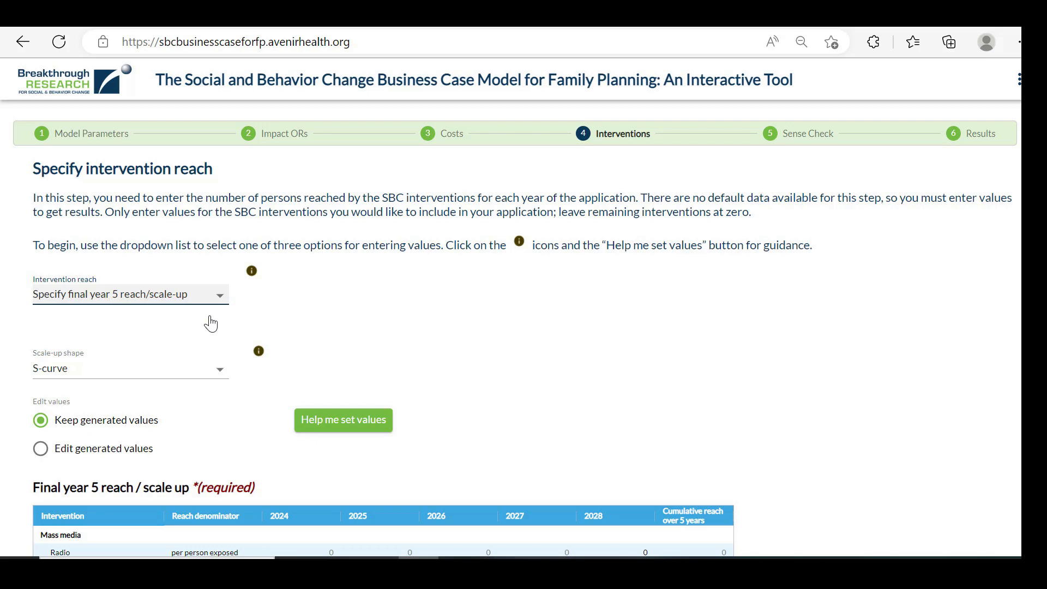
{"action": "left_click", "coordinate": [216, 298]}
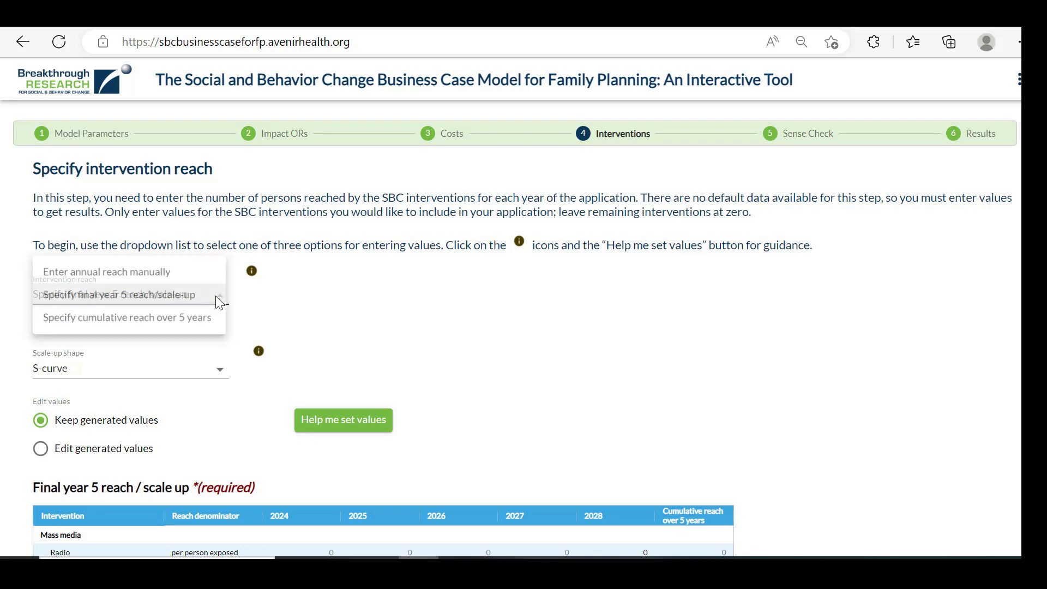
{"action": "left_click", "coordinate": [180, 321]}
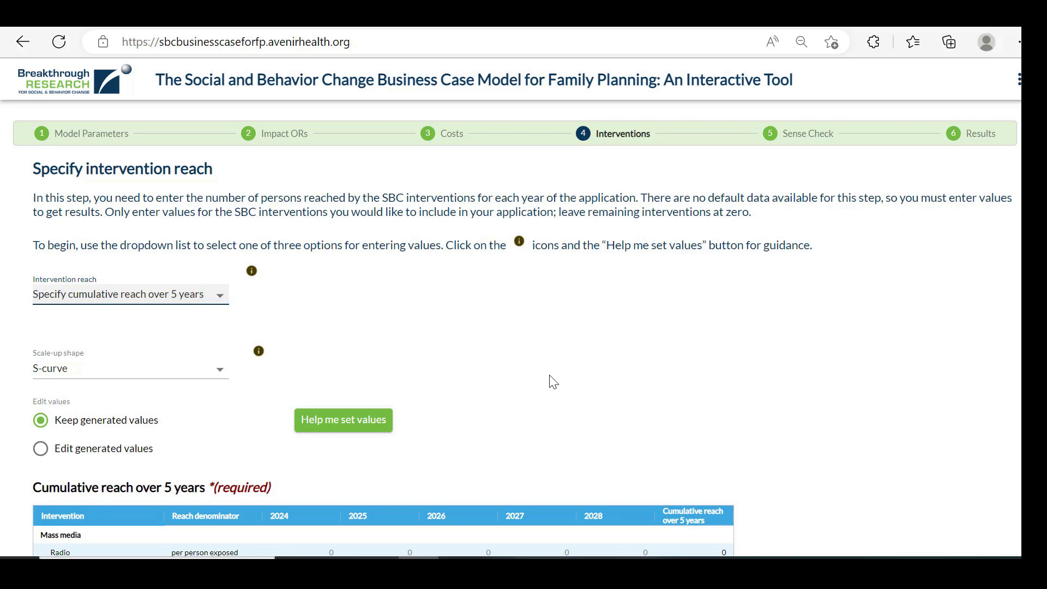
Review the available scale-up shapes and keep S-curve selected.
{"action": "scroll", "coordinate": [552, 381], "scroll_direction": "down", "scroll_amount": 3}
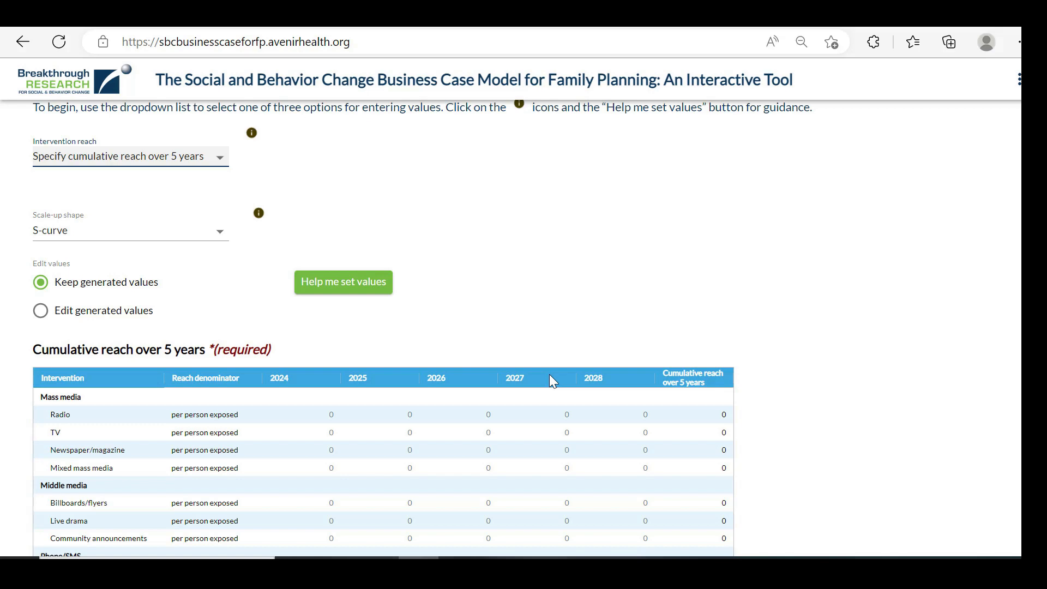
{"action": "left_click", "coordinate": [220, 232]}
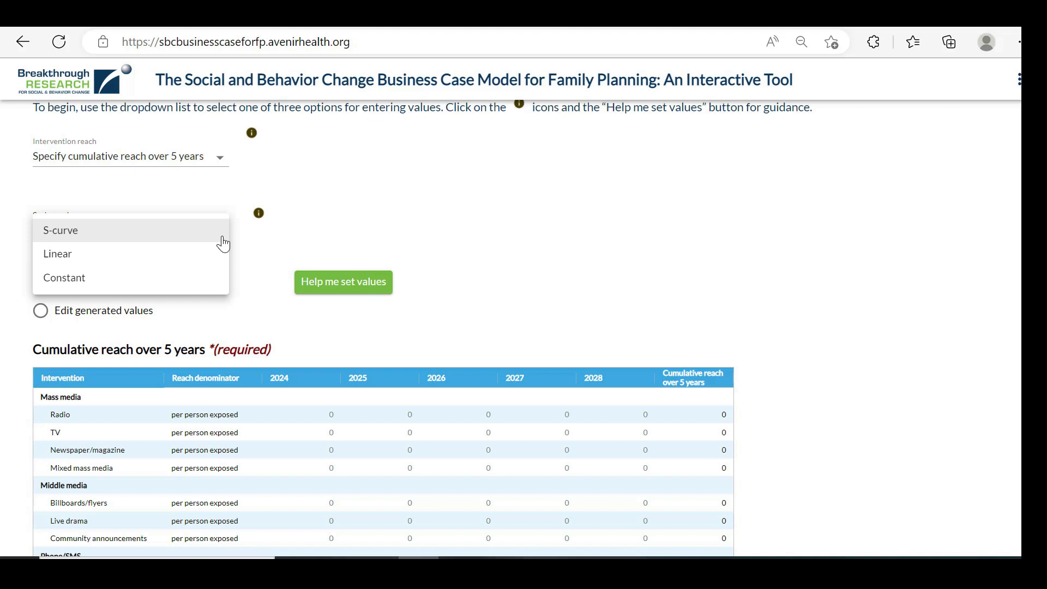
{"action": "left_click", "coordinate": [222, 238]}
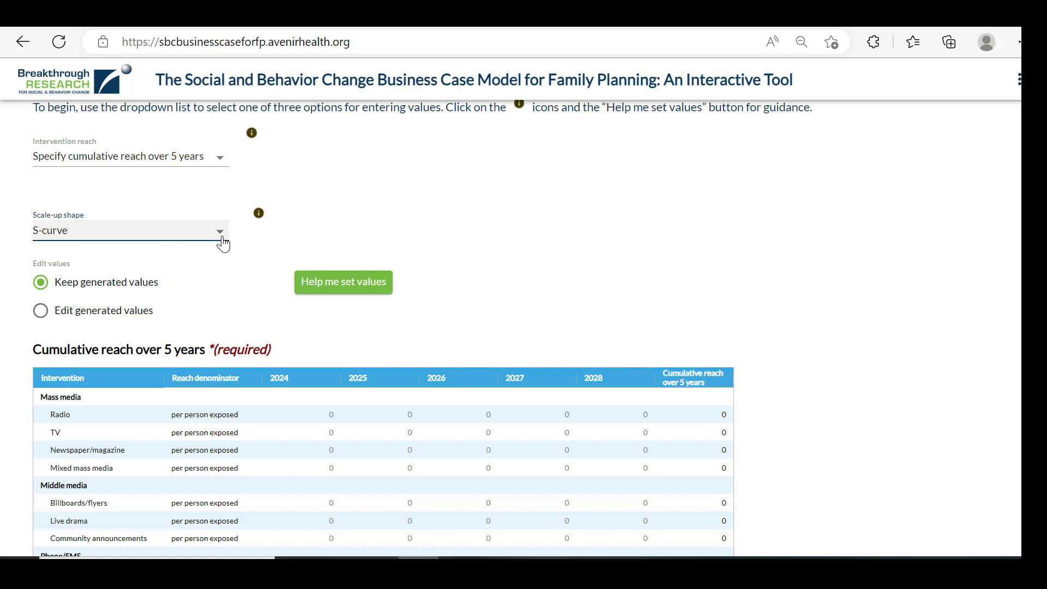
Look at the reach support tool's Radio calculation by number of media spots, and close the tool without applying.
{"action": "left_click", "coordinate": [327, 294]}
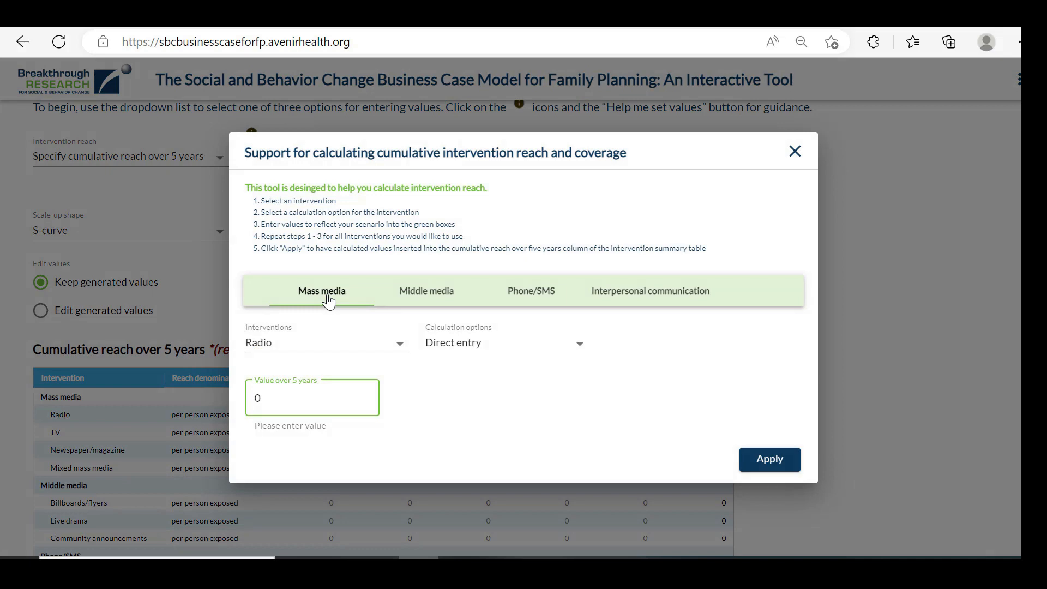
{"action": "left_click", "coordinate": [387, 351]}
{"action": "left_click", "coordinate": [388, 352]}
{"action": "left_click", "coordinate": [521, 352]}
{"action": "left_click", "coordinate": [528, 396]}
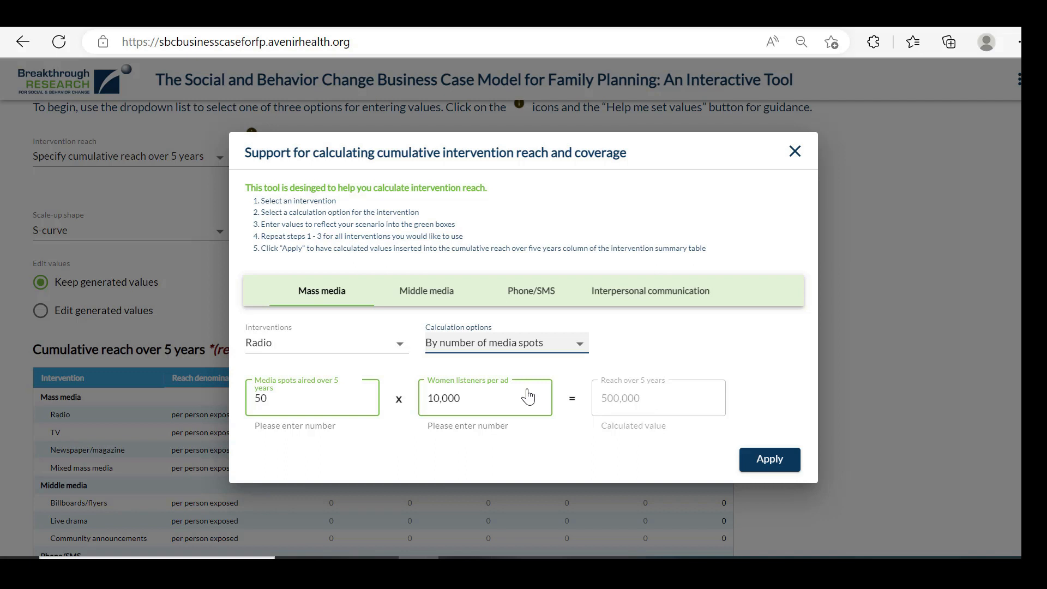
{"action": "left_click", "coordinate": [795, 156]}
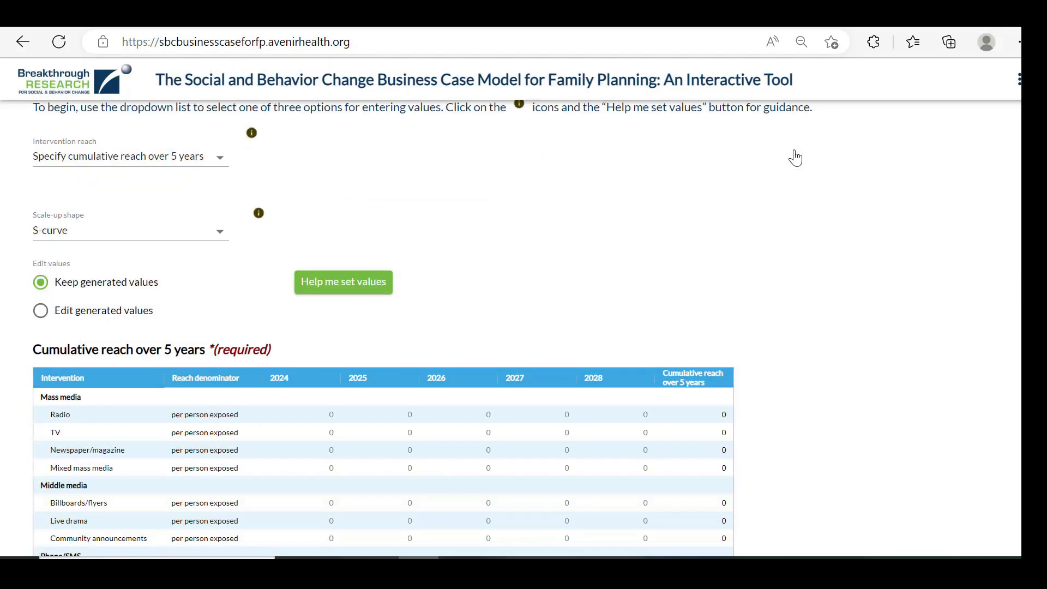
Set the cumulative reach over 5 years to 5,000,000 for Radio and 1,000,000 for Live drama.
{"action": "scroll", "coordinate": [796, 157], "scroll_direction": "down", "scroll_amount": 3}
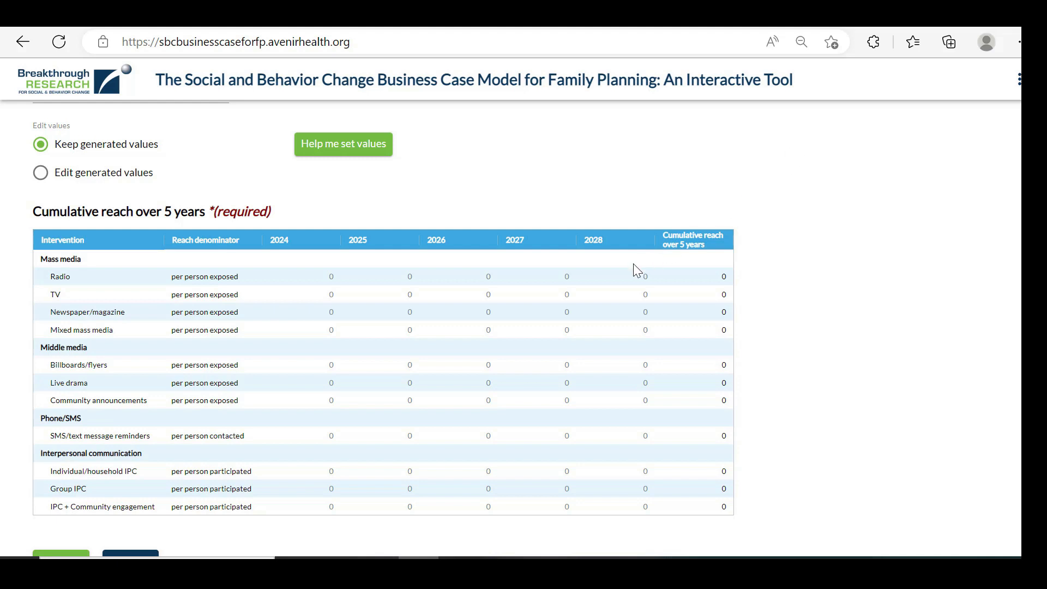
{"action": "left_click", "coordinate": [682, 274]}
{"action": "type", "text": "5000000"}
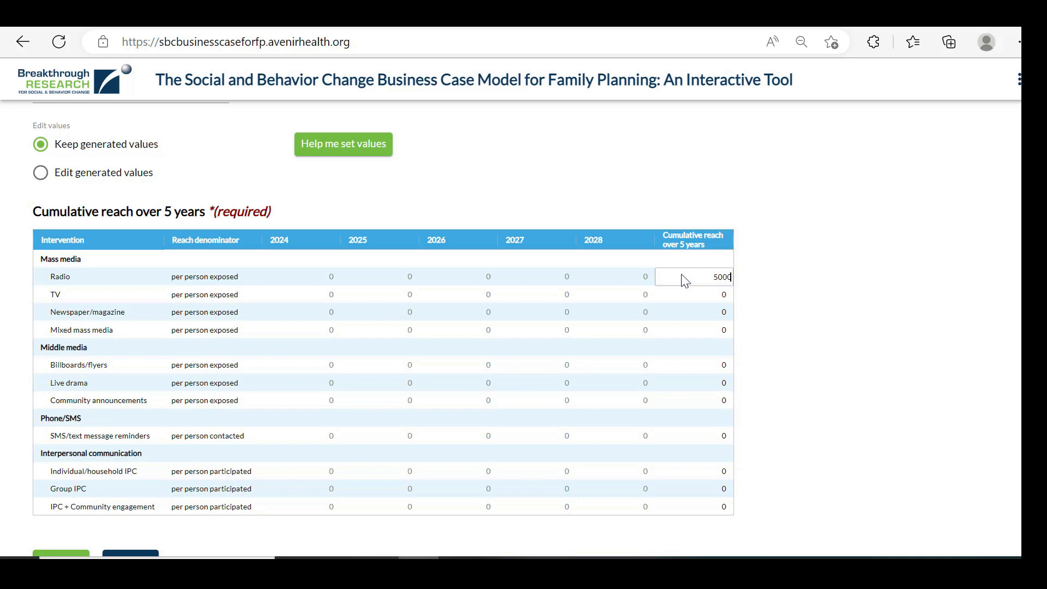
{"action": "key", "text": "Return"}
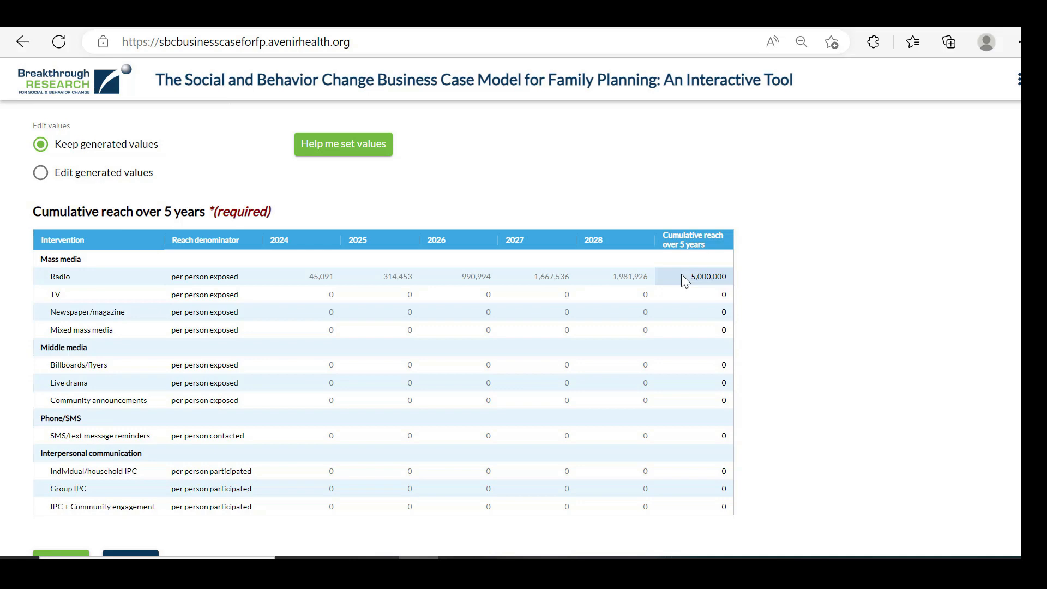
{"action": "left_click", "coordinate": [723, 391]}
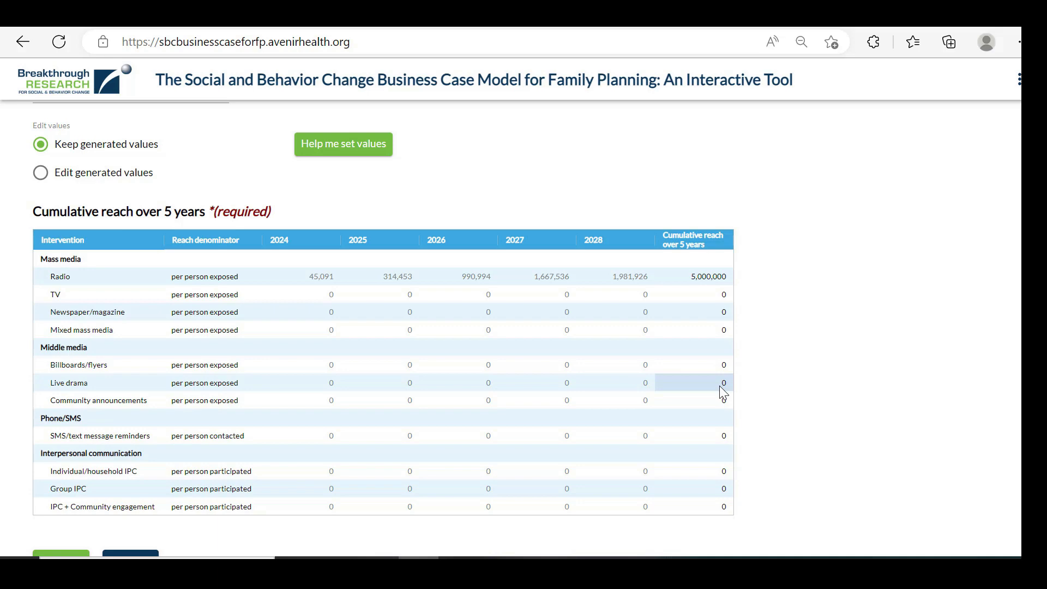
{"action": "type", "text": "1000000"}
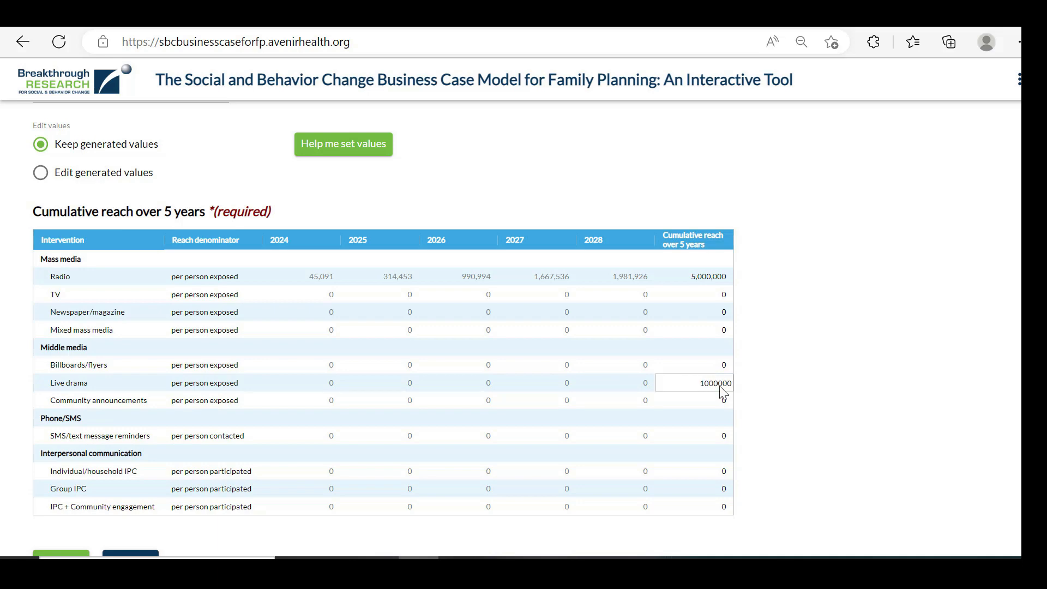
{"action": "key", "text": "Return"}
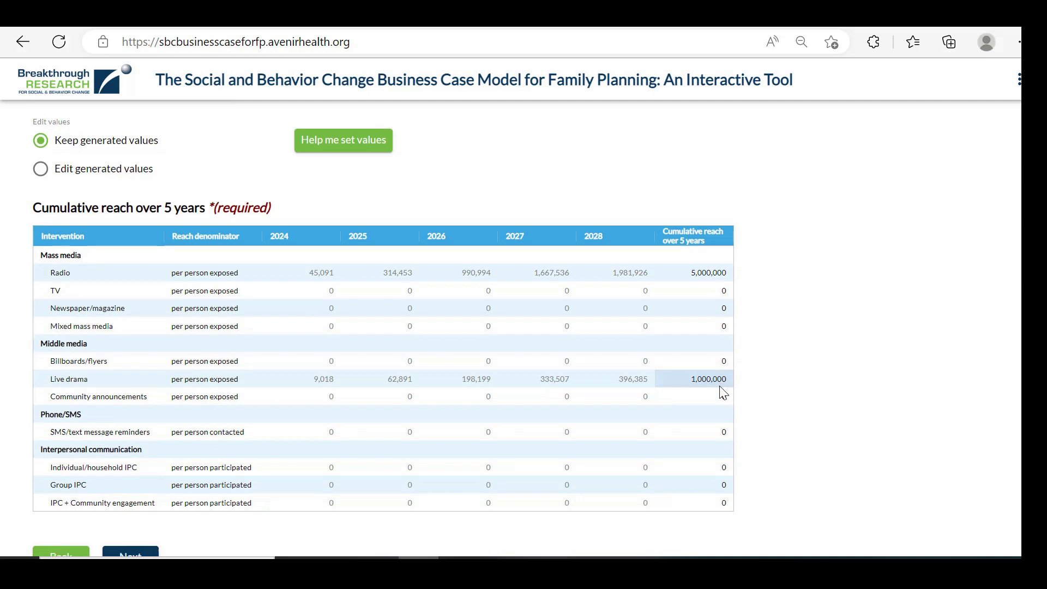
Set the cumulative reach over 5 years to 50,000 for Individual/household IPC and 75,000 for Group IPC.
{"action": "scroll", "coordinate": [720, 388], "scroll_direction": "down", "scroll_amount": 1}
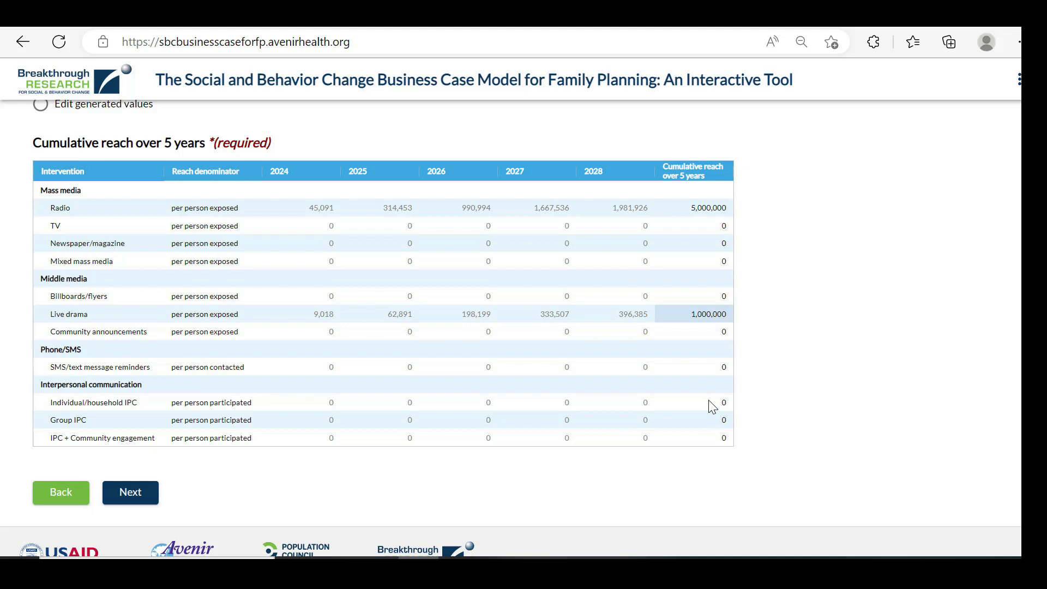
{"action": "left_click", "coordinate": [713, 406]}
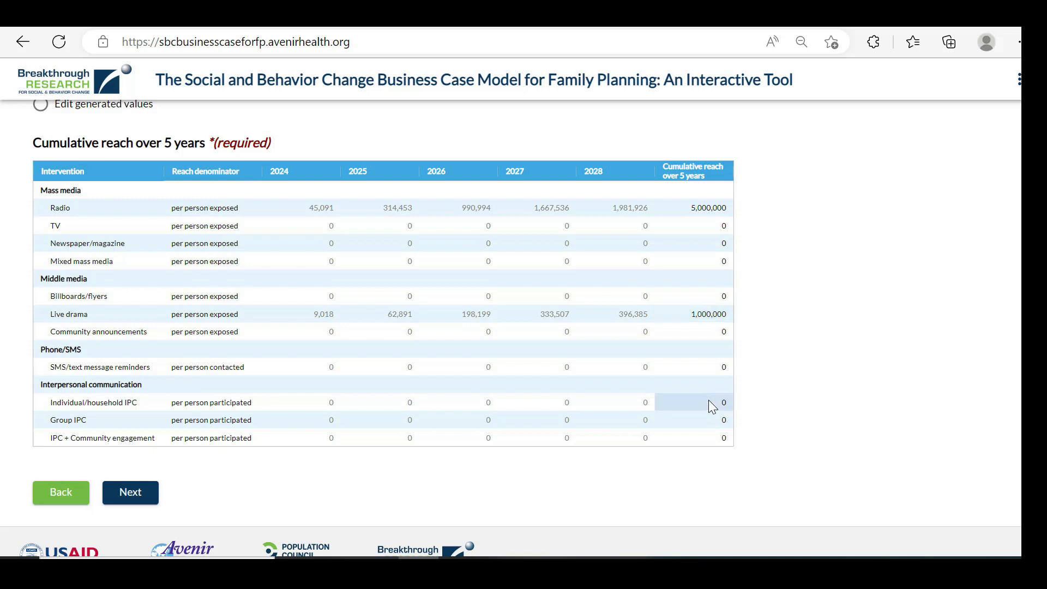
{"action": "type", "text": "10000"}
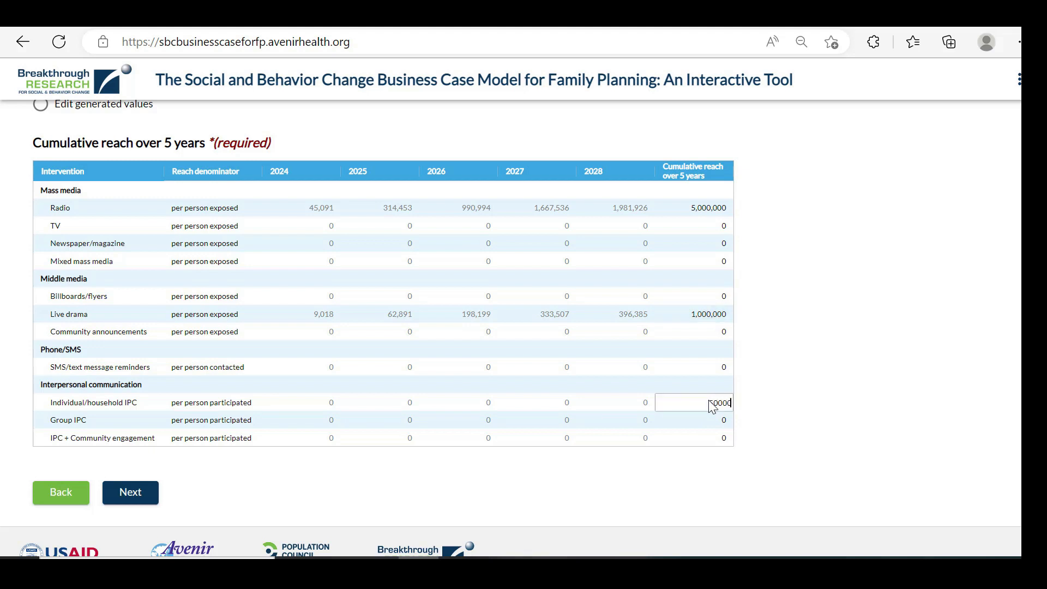
{"action": "key", "text": "Return"}
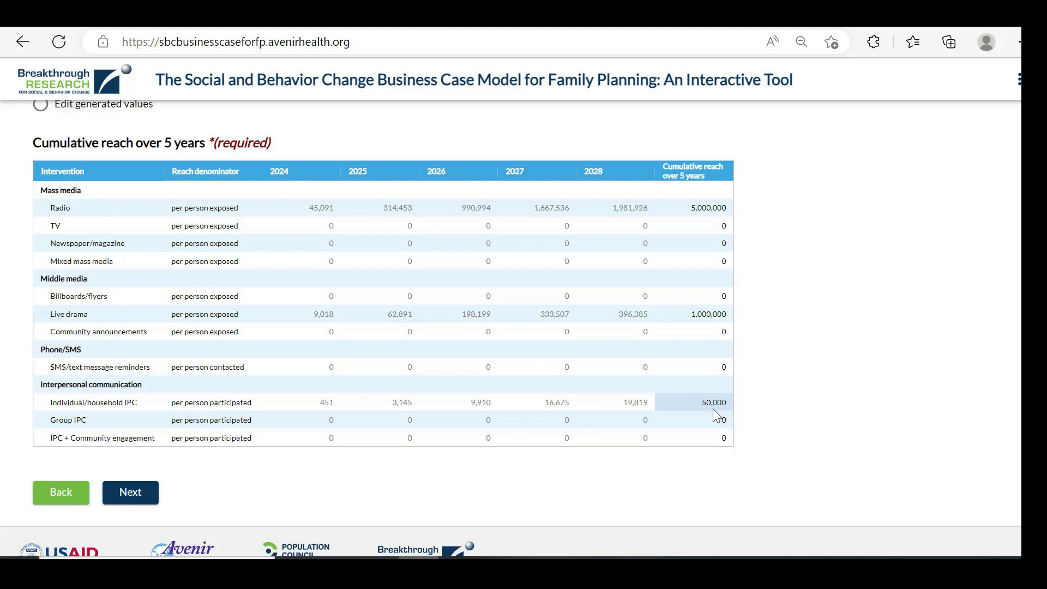
{"action": "left_click", "coordinate": [717, 421]}
{"action": "type", "text": "3500"}
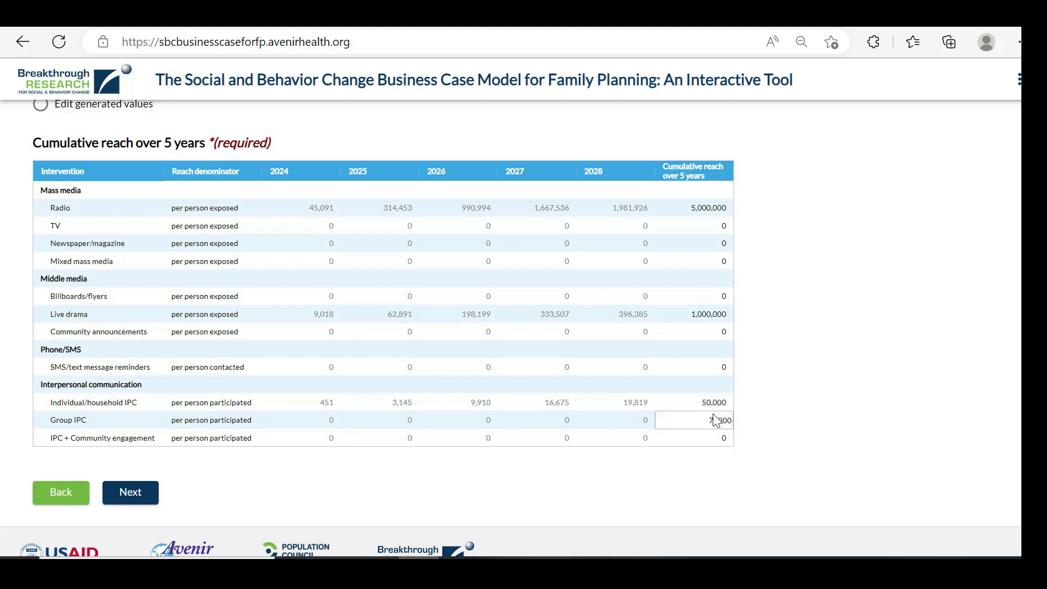
{"action": "key", "text": "Return"}
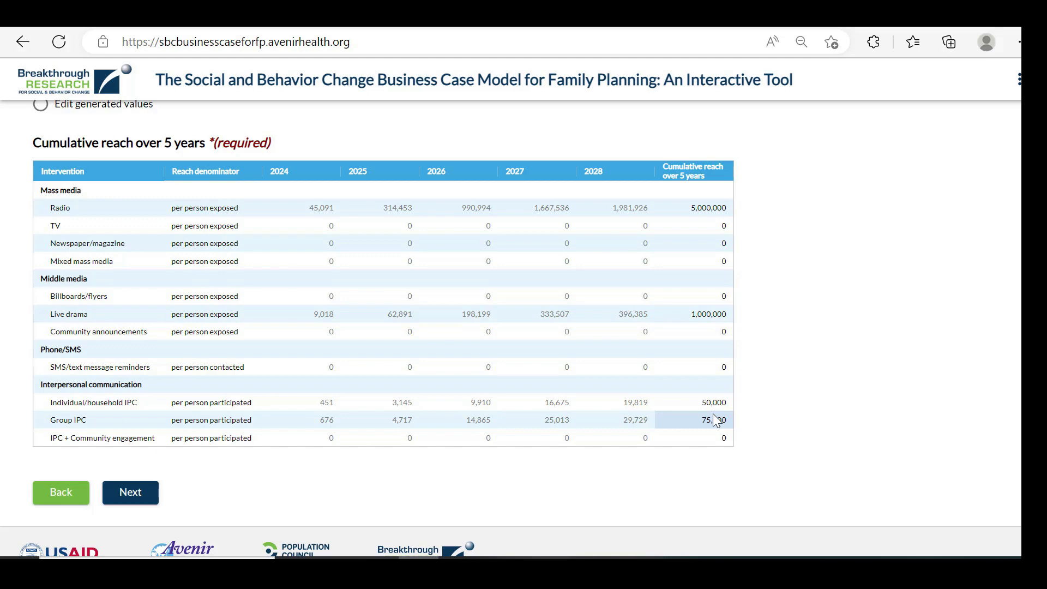
Try the Edit generated values option and switch back to Keep generated values, agreeing to discard any custom values.
{"action": "scroll", "coordinate": [837, 334], "scroll_direction": "up", "scroll_amount": 2}
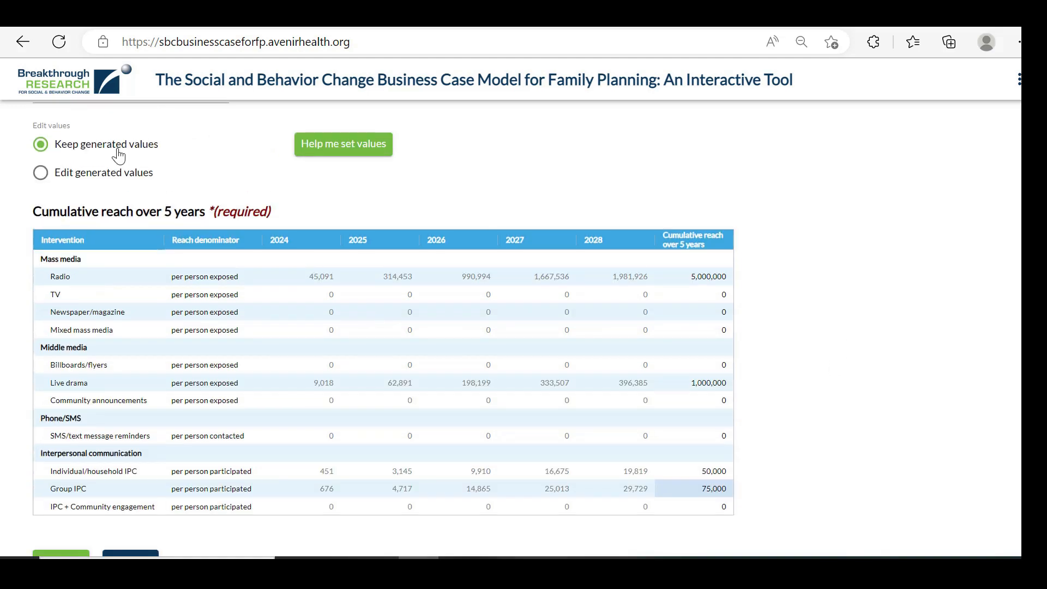
{"action": "left_click", "coordinate": [40, 172]}
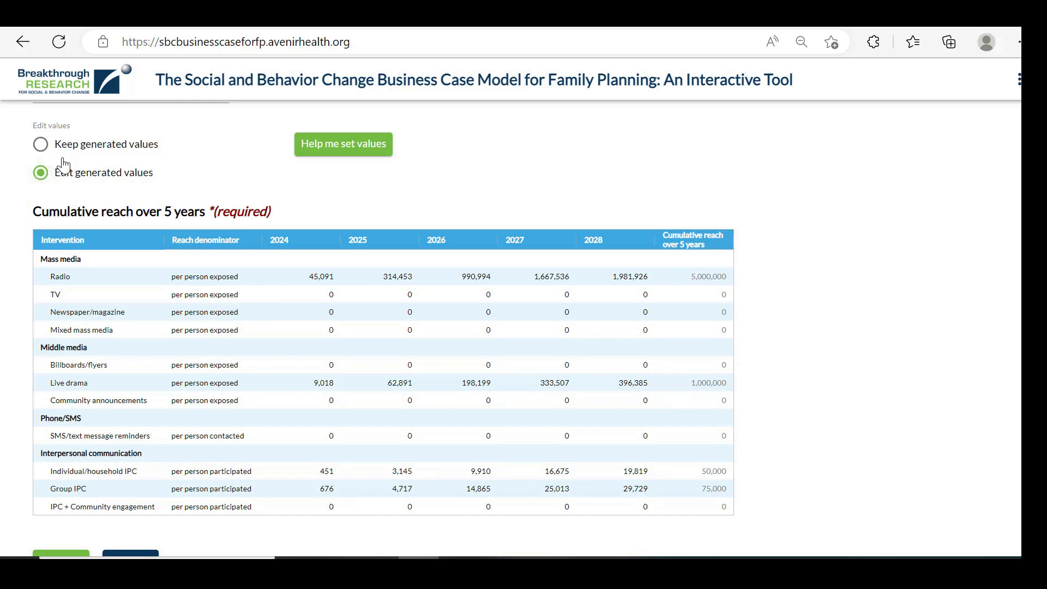
{"action": "left_click", "coordinate": [41, 144]}
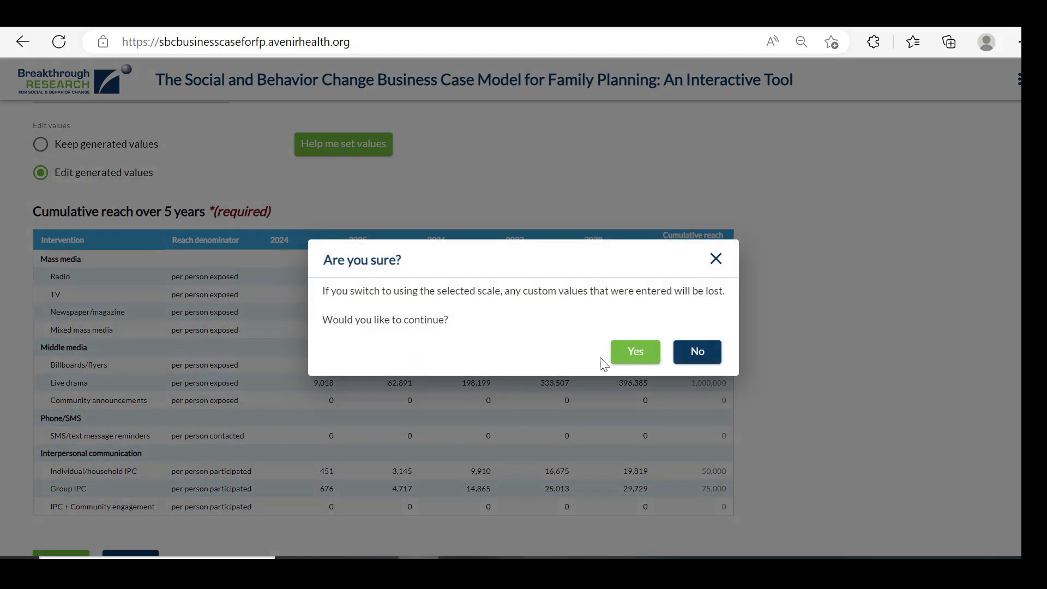
{"action": "left_click", "coordinate": [635, 353]}
Advance to the Sense Check stage.
{"action": "scroll", "coordinate": [837, 360], "scroll_direction": "down", "scroll_amount": 2}
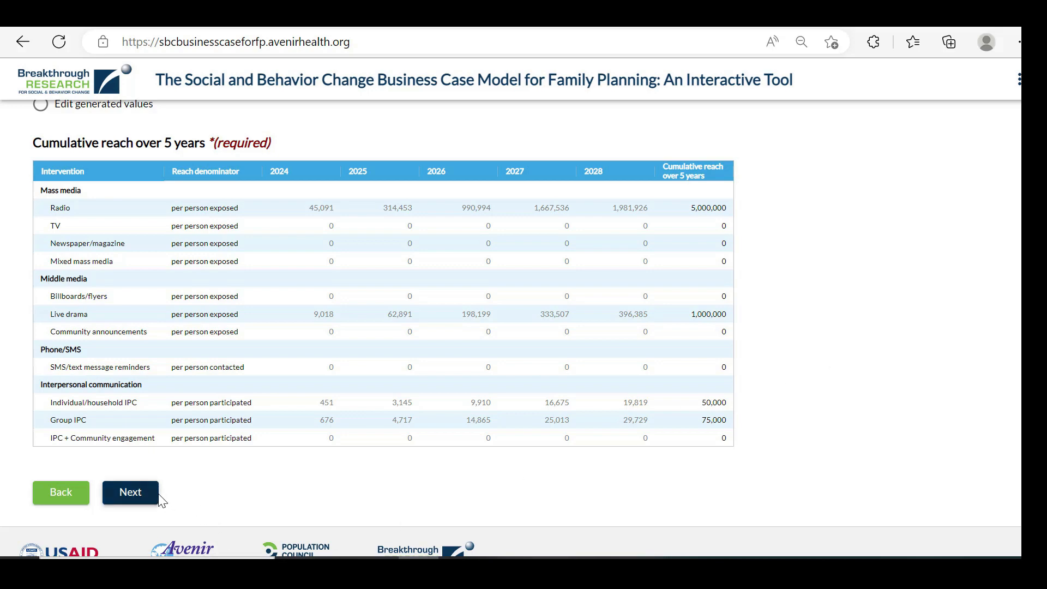
{"action": "left_click", "coordinate": [131, 494]}
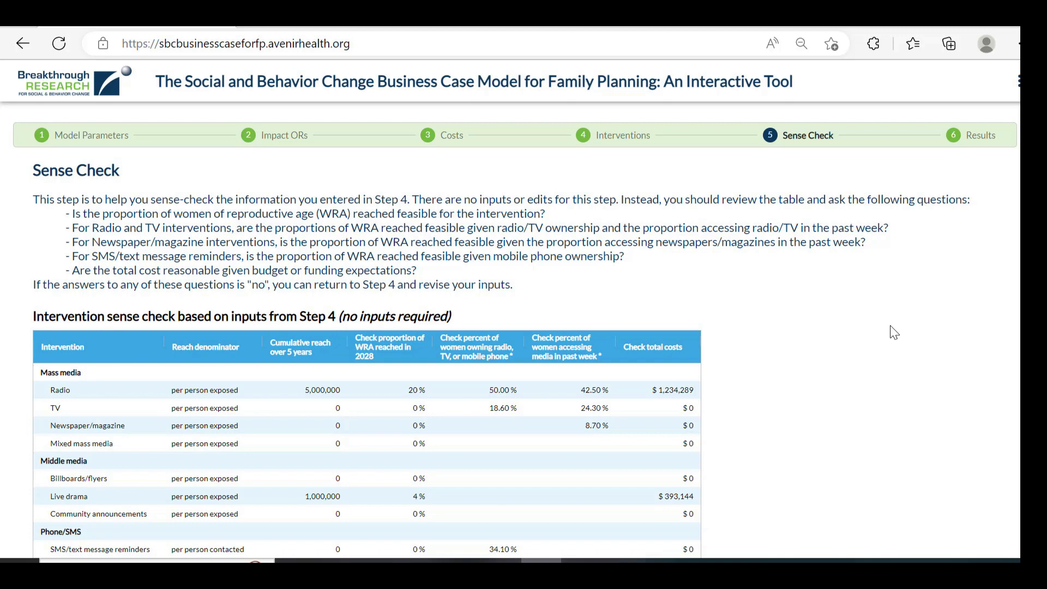
Review the intervention sense check table through to total costs and advance to the Results stage.
{"action": "scroll", "coordinate": [892, 332], "scroll_direction": "down", "scroll_amount": 3}
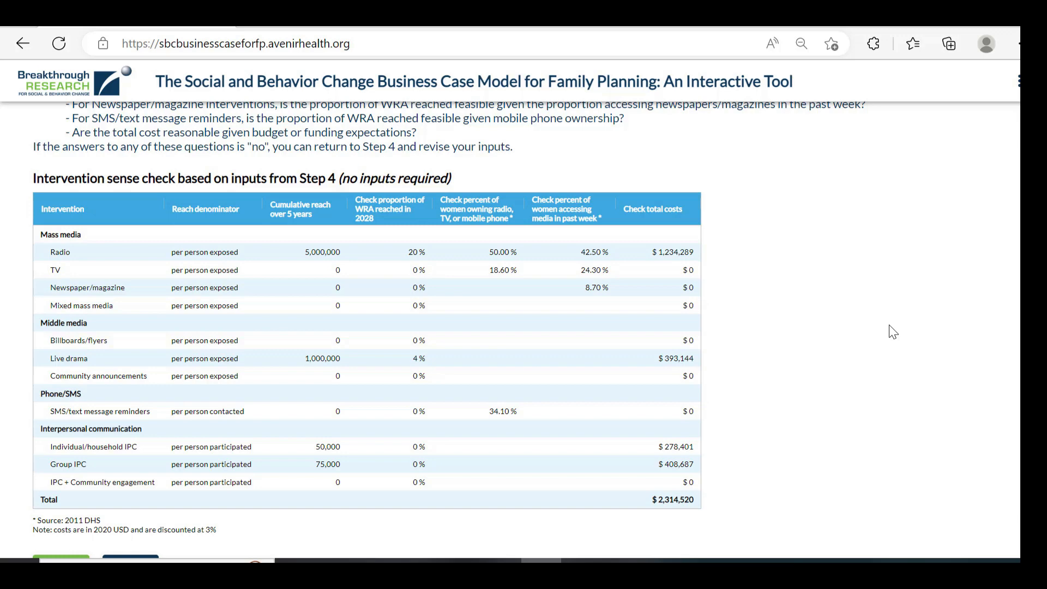
{"action": "scroll", "coordinate": [893, 332], "scroll_direction": "down", "scroll_amount": 1}
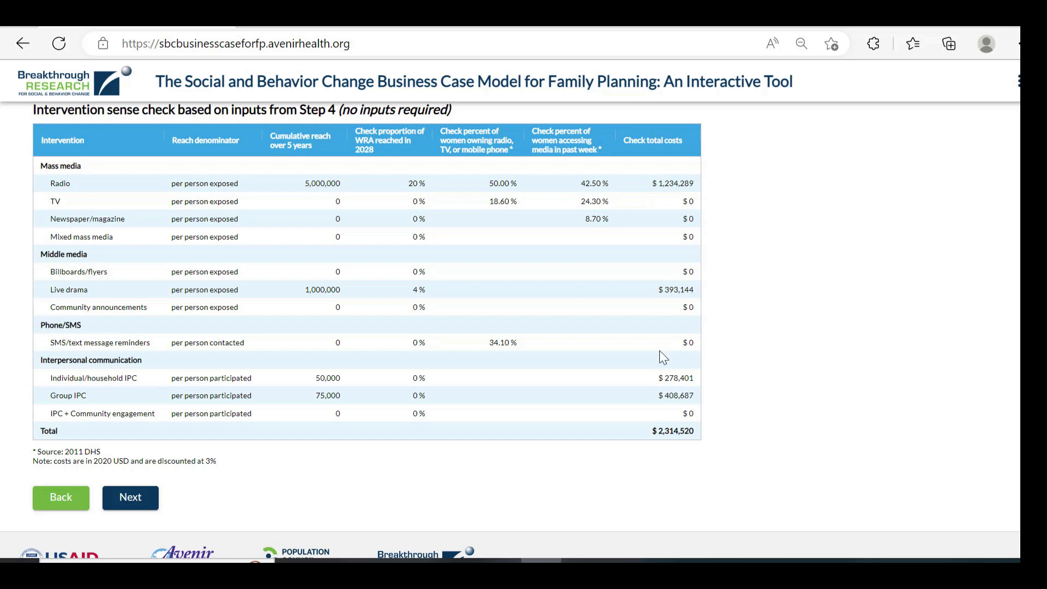
{"action": "left_click", "coordinate": [134, 507]}
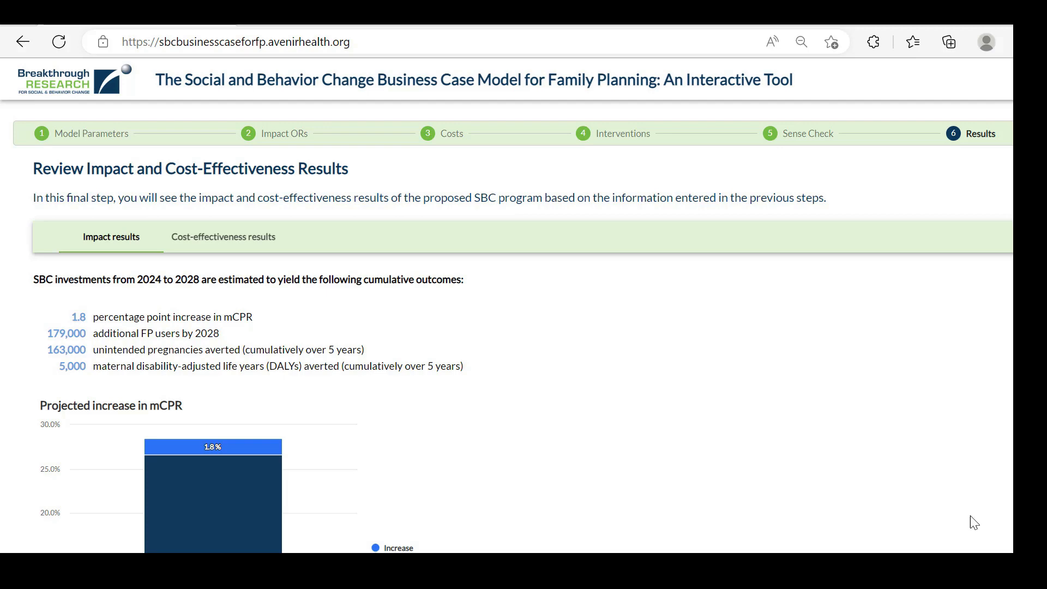
Examine the impact results, including the projected mCPR increase, relative contributions of interventions and intermediate outcomes, and mCPR increase pathways.
{"action": "scroll", "coordinate": [796, 404], "scroll_direction": "down", "scroll_amount": 3}
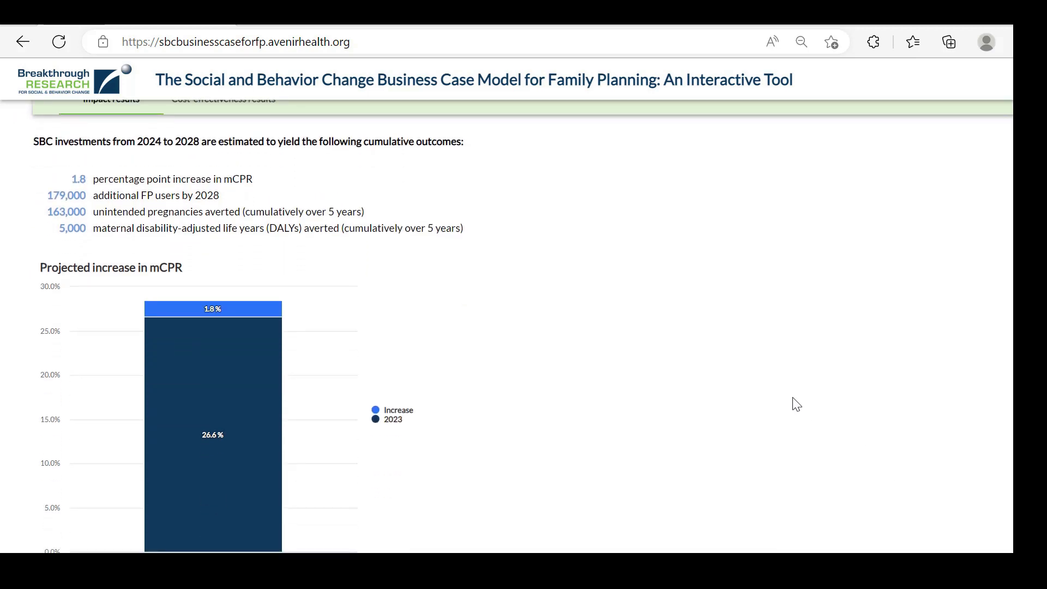
{"action": "scroll", "coordinate": [796, 404], "scroll_direction": "down", "scroll_amount": 2}
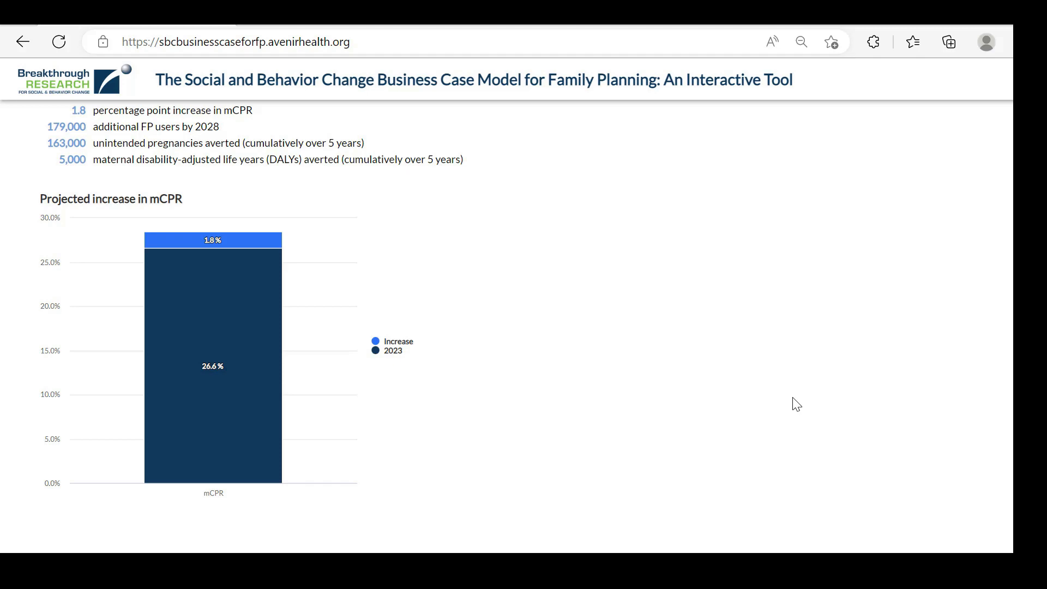
{"action": "scroll", "coordinate": [797, 404], "scroll_direction": "down", "scroll_amount": 5}
{"action": "scroll", "coordinate": [796, 404], "scroll_direction": "down", "scroll_amount": 3}
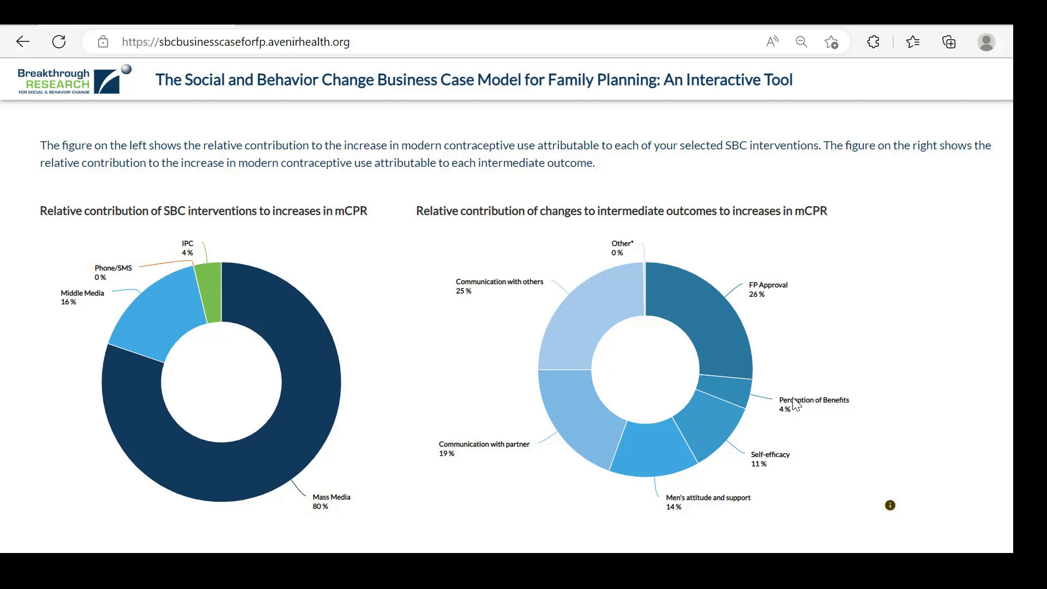
{"action": "scroll", "coordinate": [795, 404], "scroll_direction": "down", "scroll_amount": 9}
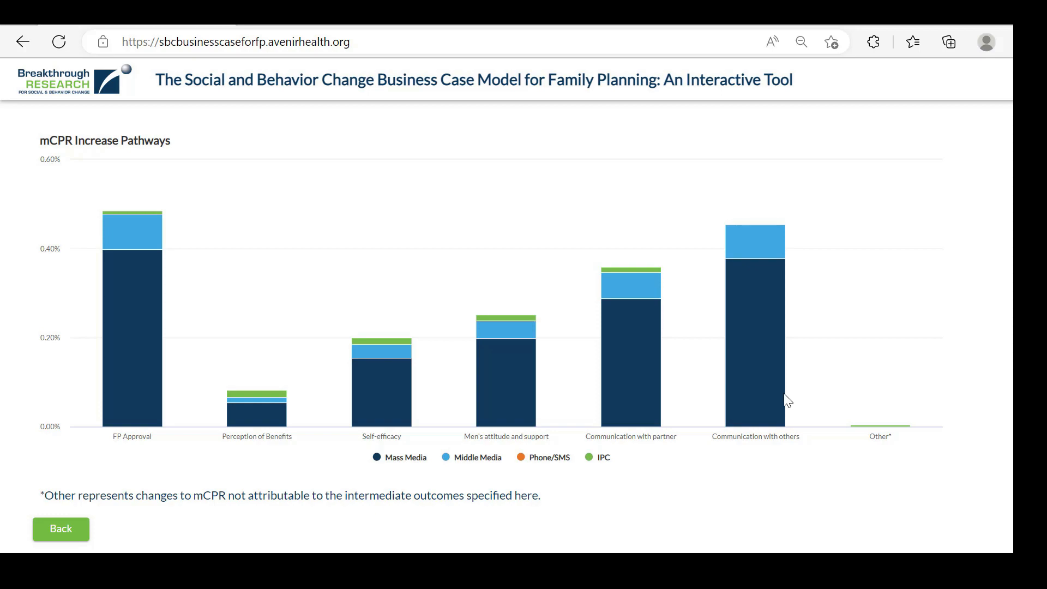
{"action": "scroll", "coordinate": [790, 402], "scroll_direction": "up", "scroll_amount": 15}
{"action": "scroll", "coordinate": [769, 393], "scroll_direction": "up", "scroll_amount": 3}
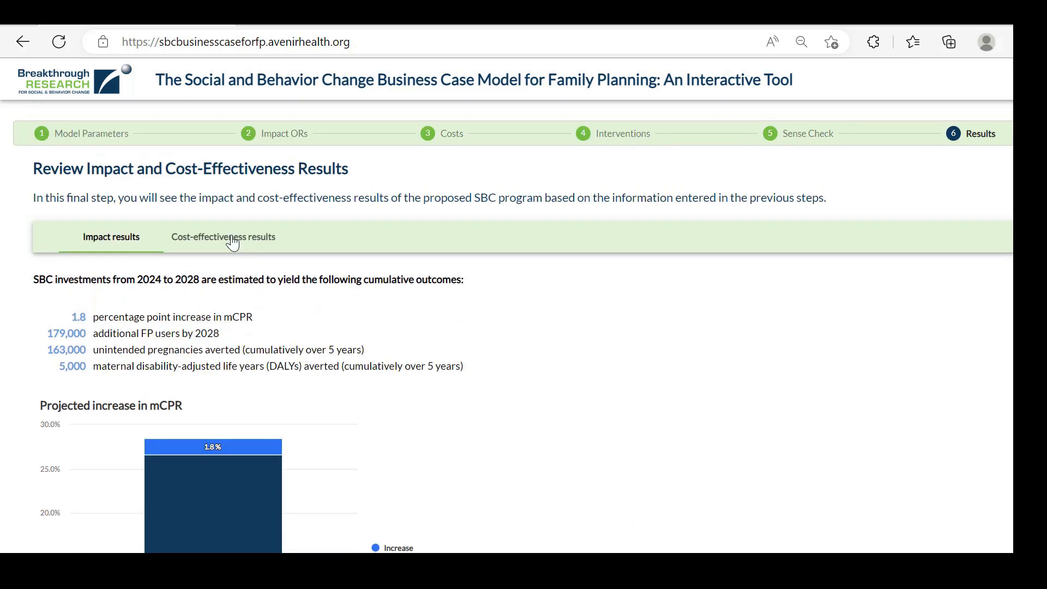
Open the cost-effectiveness results and review the costs, the cost-effectiveness determination and the cost per maternal DALY averted chart.
{"action": "left_click", "coordinate": [233, 242]}
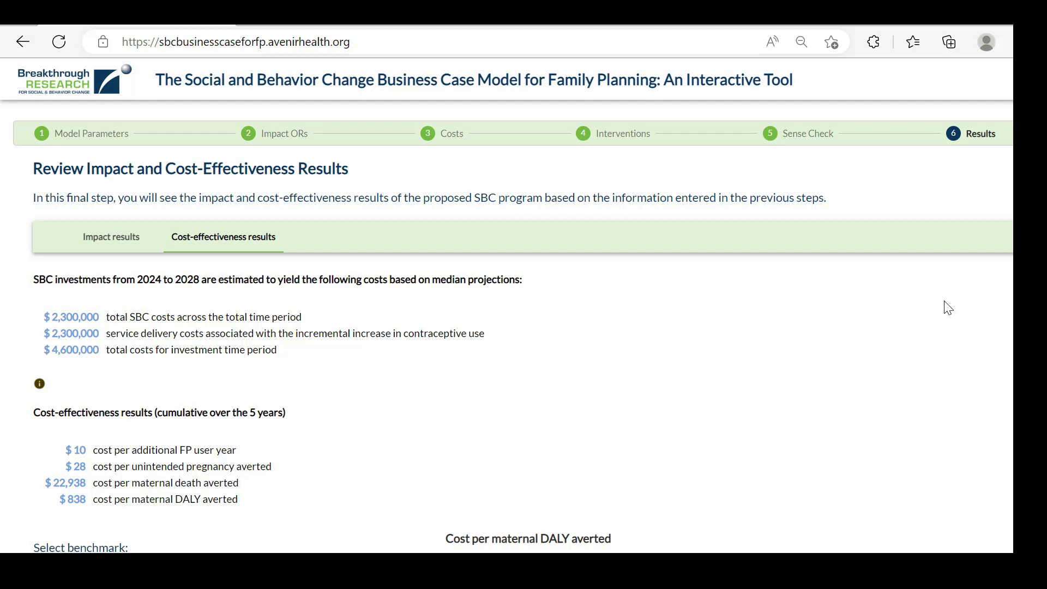
{"action": "scroll", "coordinate": [948, 308], "scroll_direction": "down", "scroll_amount": 4}
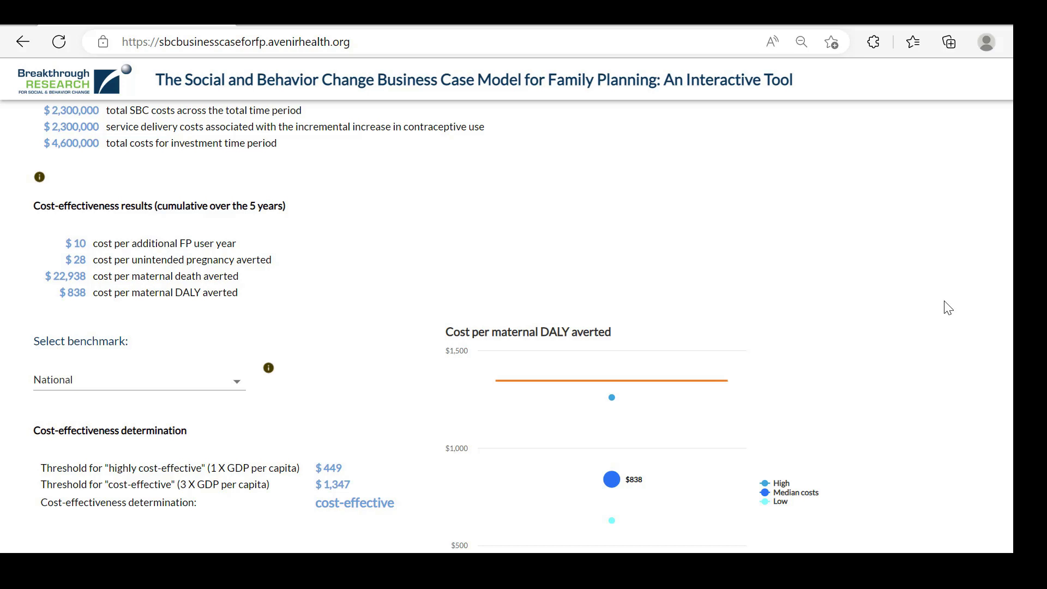
{"action": "scroll", "coordinate": [948, 308], "scroll_direction": "down", "scroll_amount": 1}
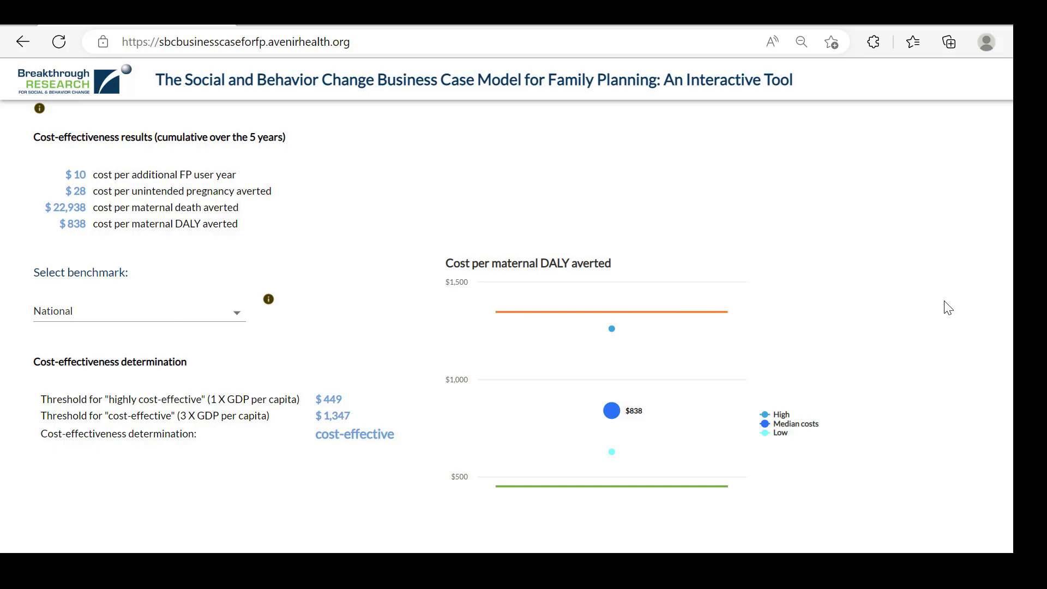
{"action": "scroll", "coordinate": [948, 308], "scroll_direction": "down", "scroll_amount": 1}
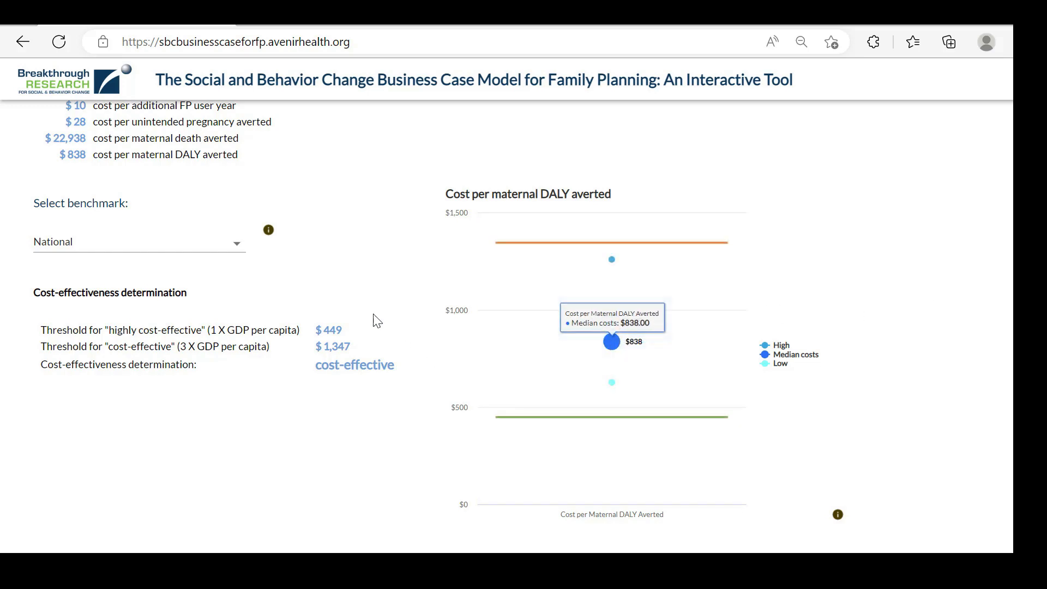
Set the cost-effectiveness benchmark to Regional: World Bank (2020): SSA (ex high income), and switch to the presentation's closing slide.
{"action": "left_click", "coordinate": [237, 249]}
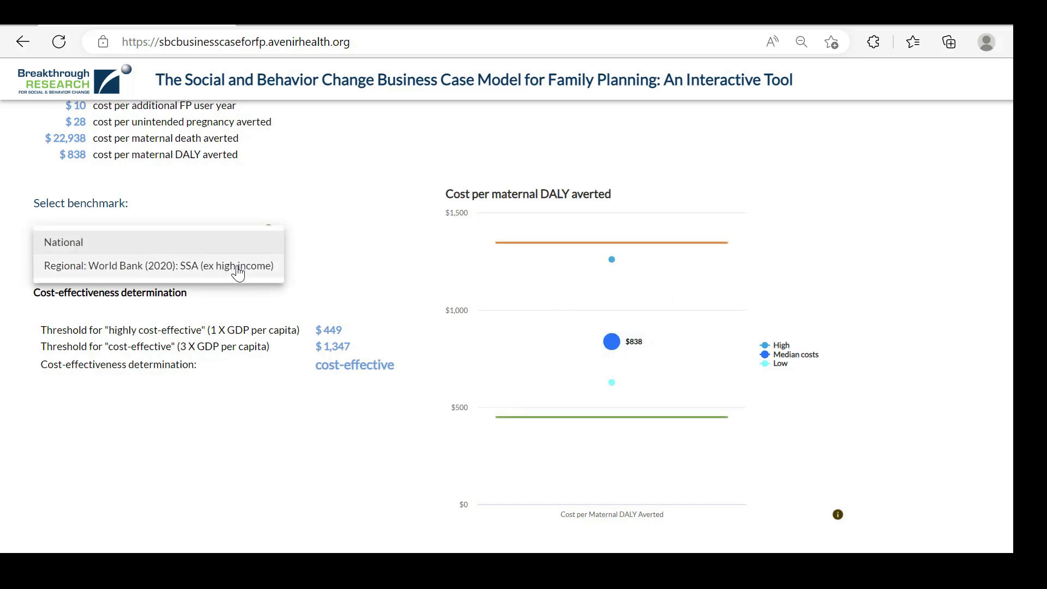
{"action": "left_click", "coordinate": [239, 266]}
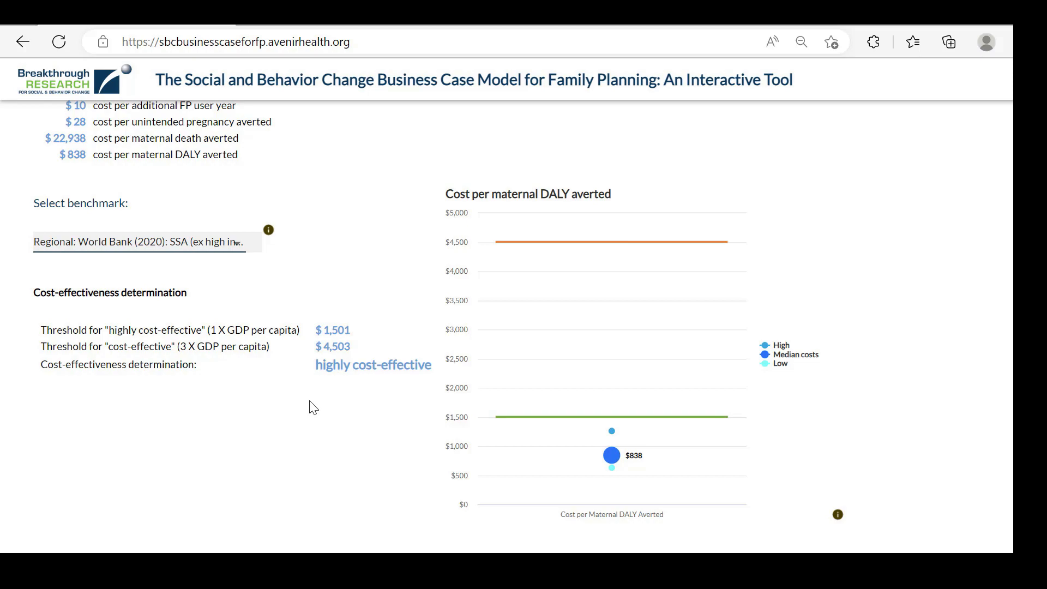
{"action": "key", "text": "alt+Tab"}
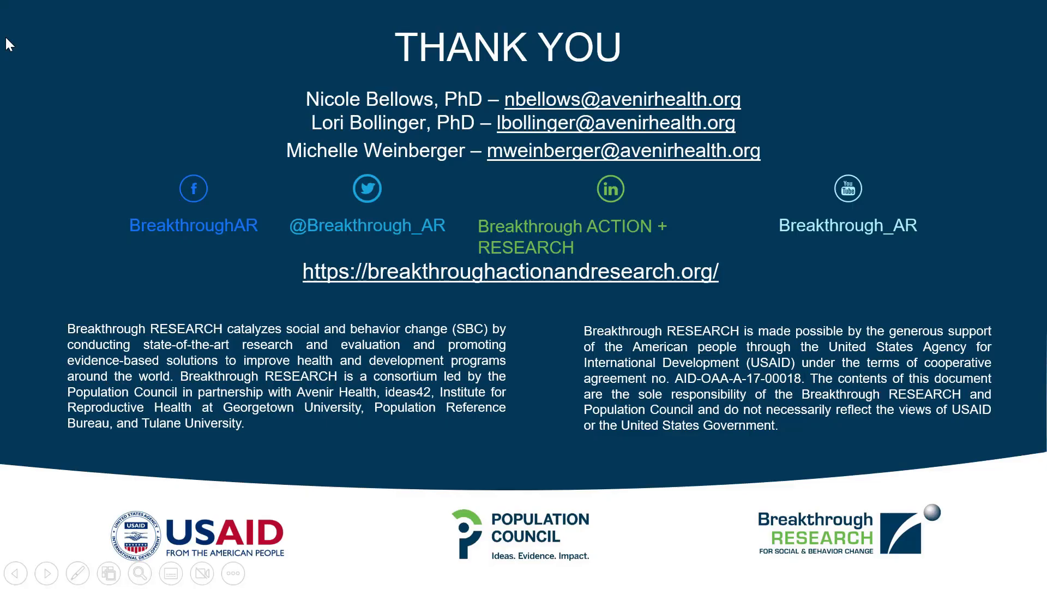